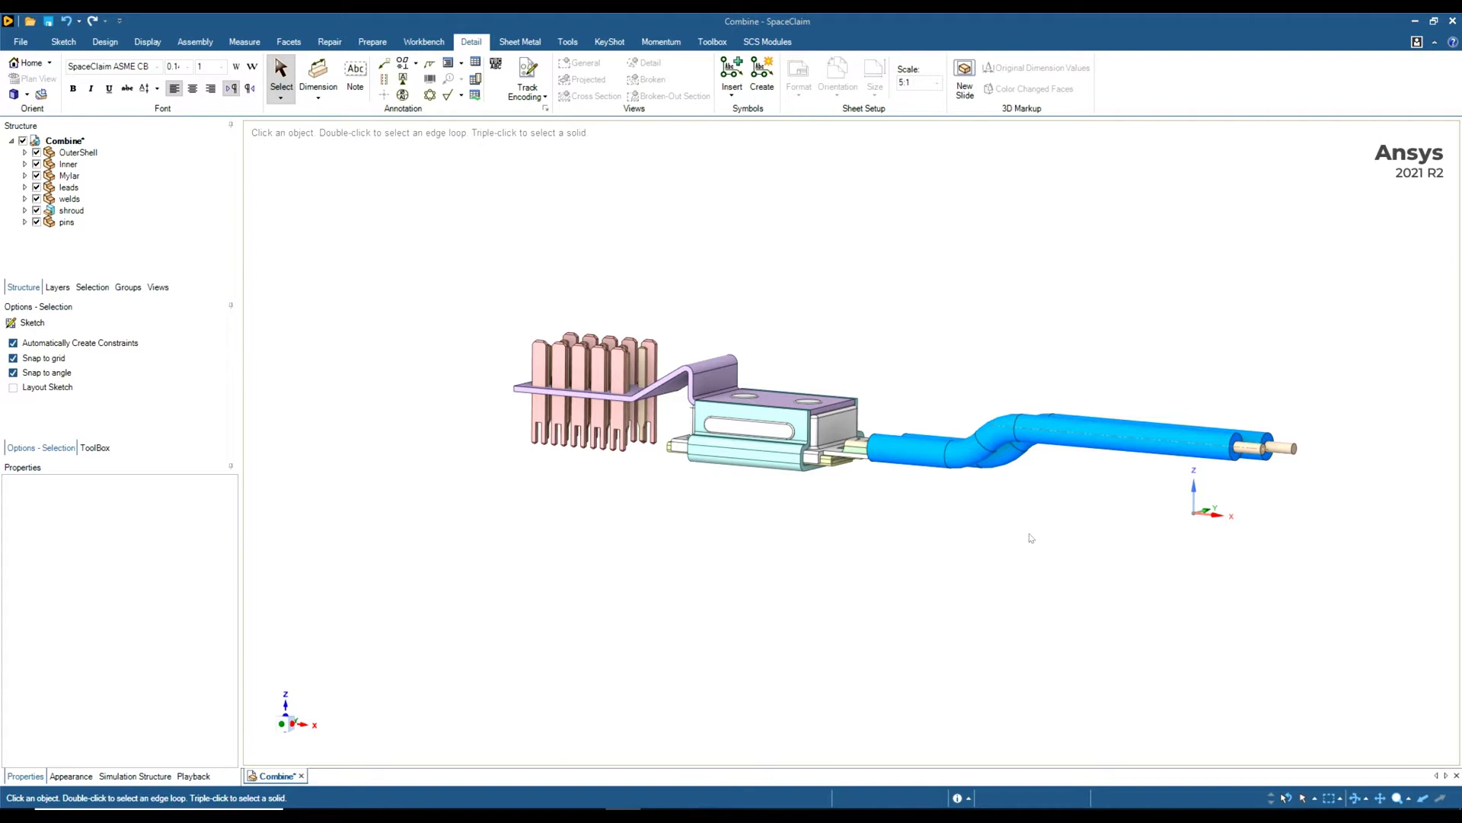
# - Create a new drawing sheet in A3 landscape format at 2:1 scale
pyautogui.click(21, 41)
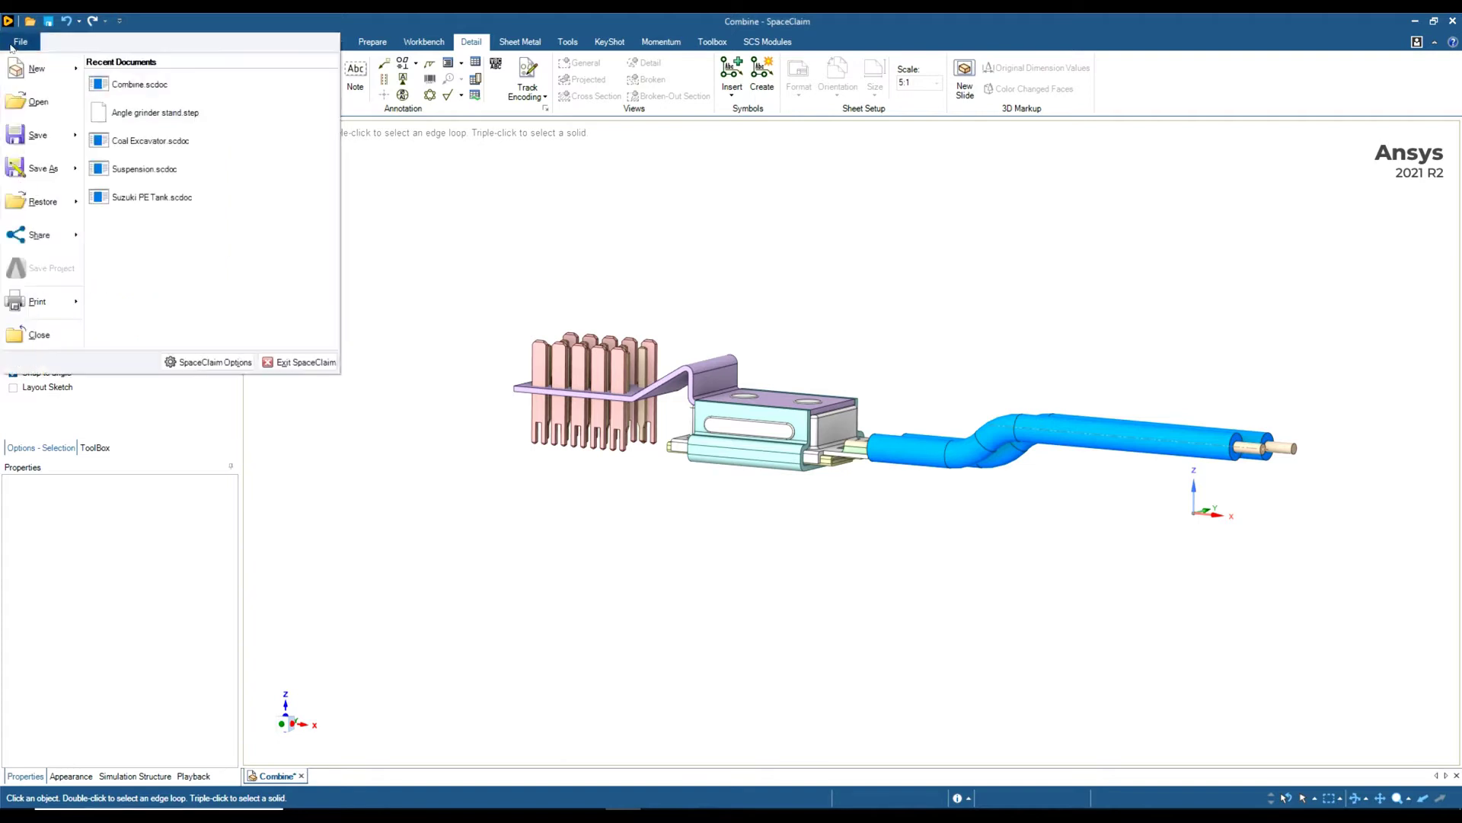
pyautogui.moveTo(25, 69)
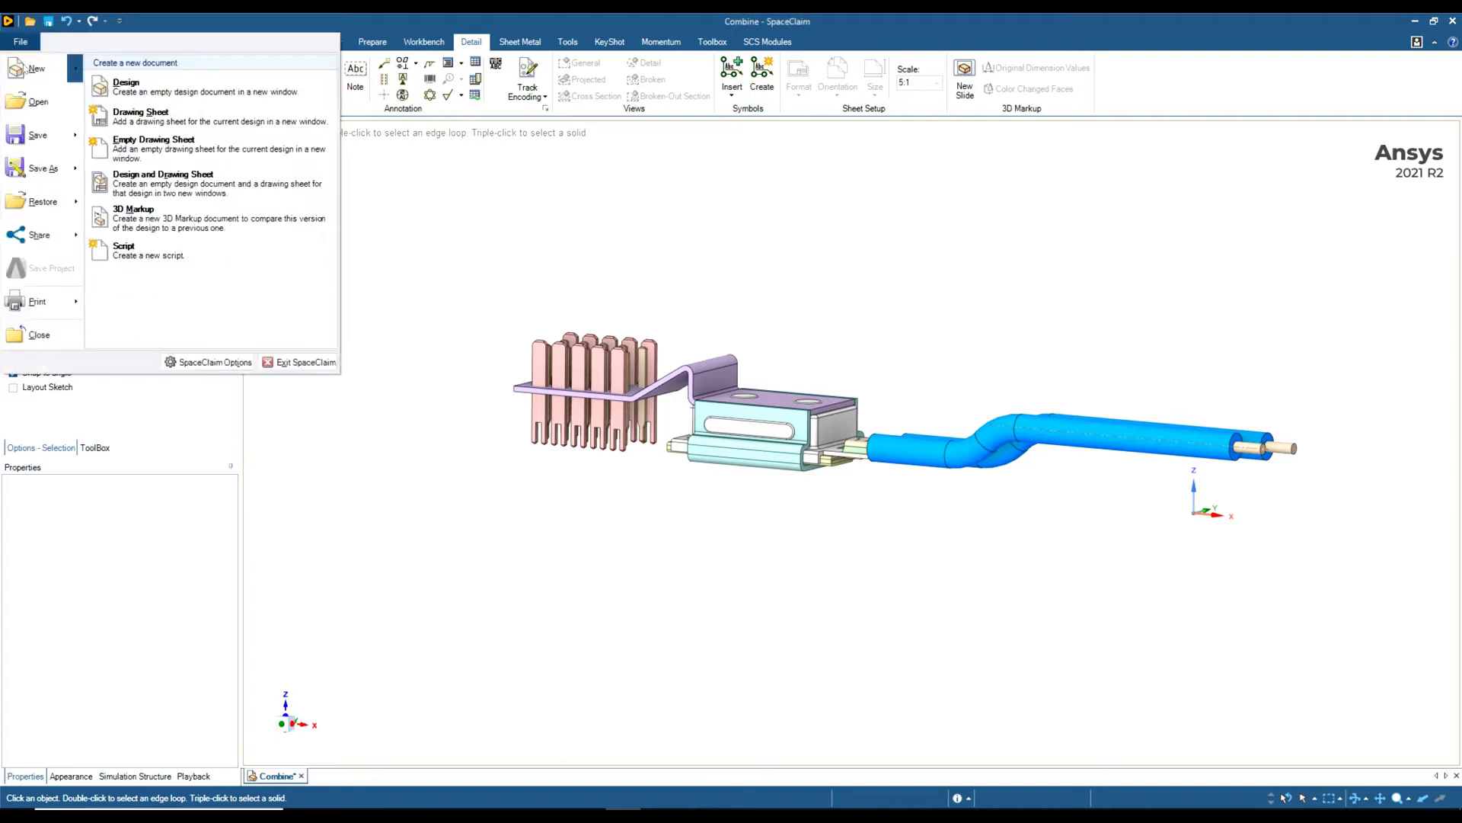
pyautogui.click(158, 118)
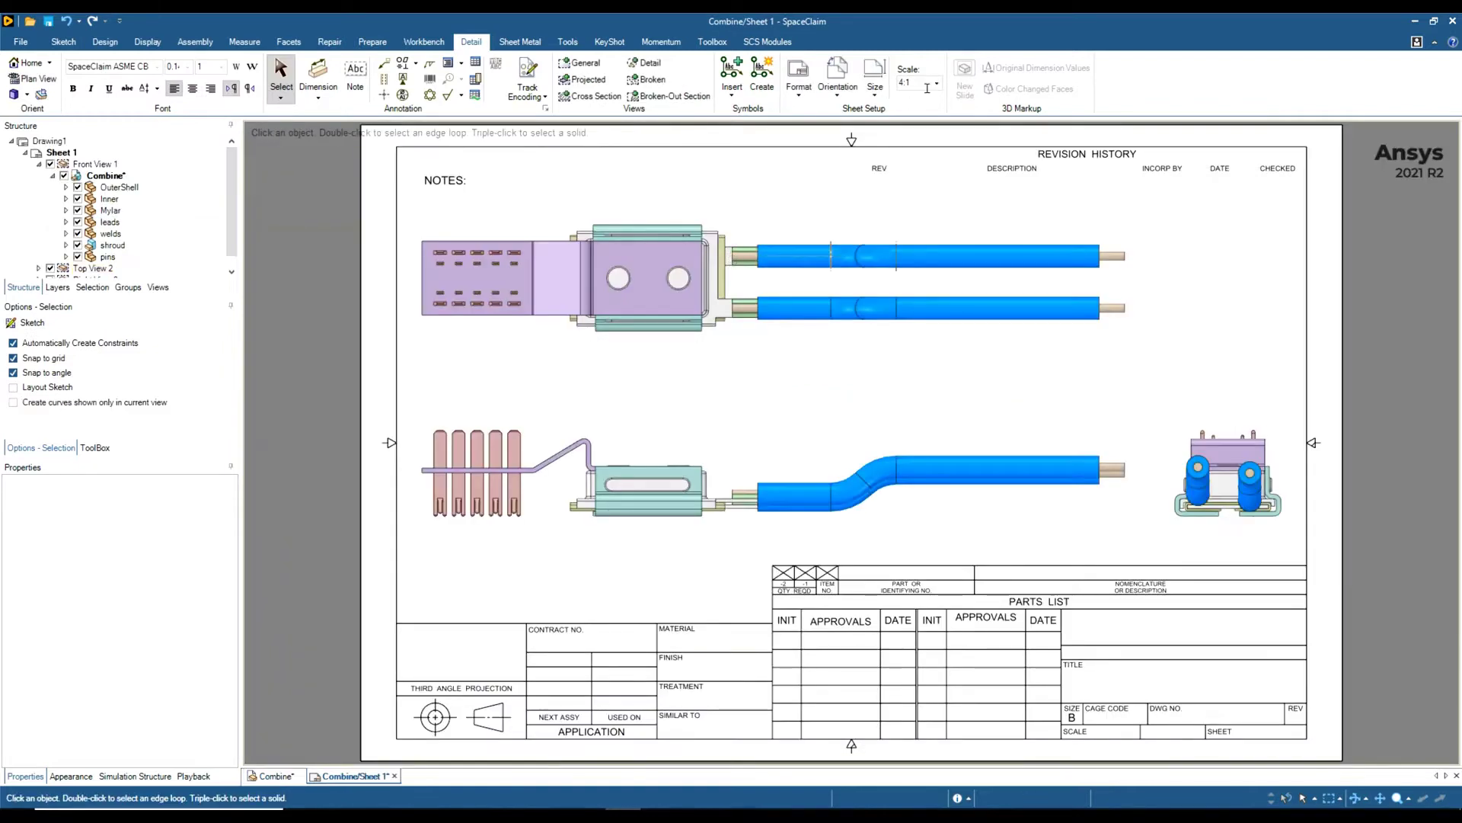
pyautogui.click(798, 76)
pyautogui.scroll(-2, 882, 384)
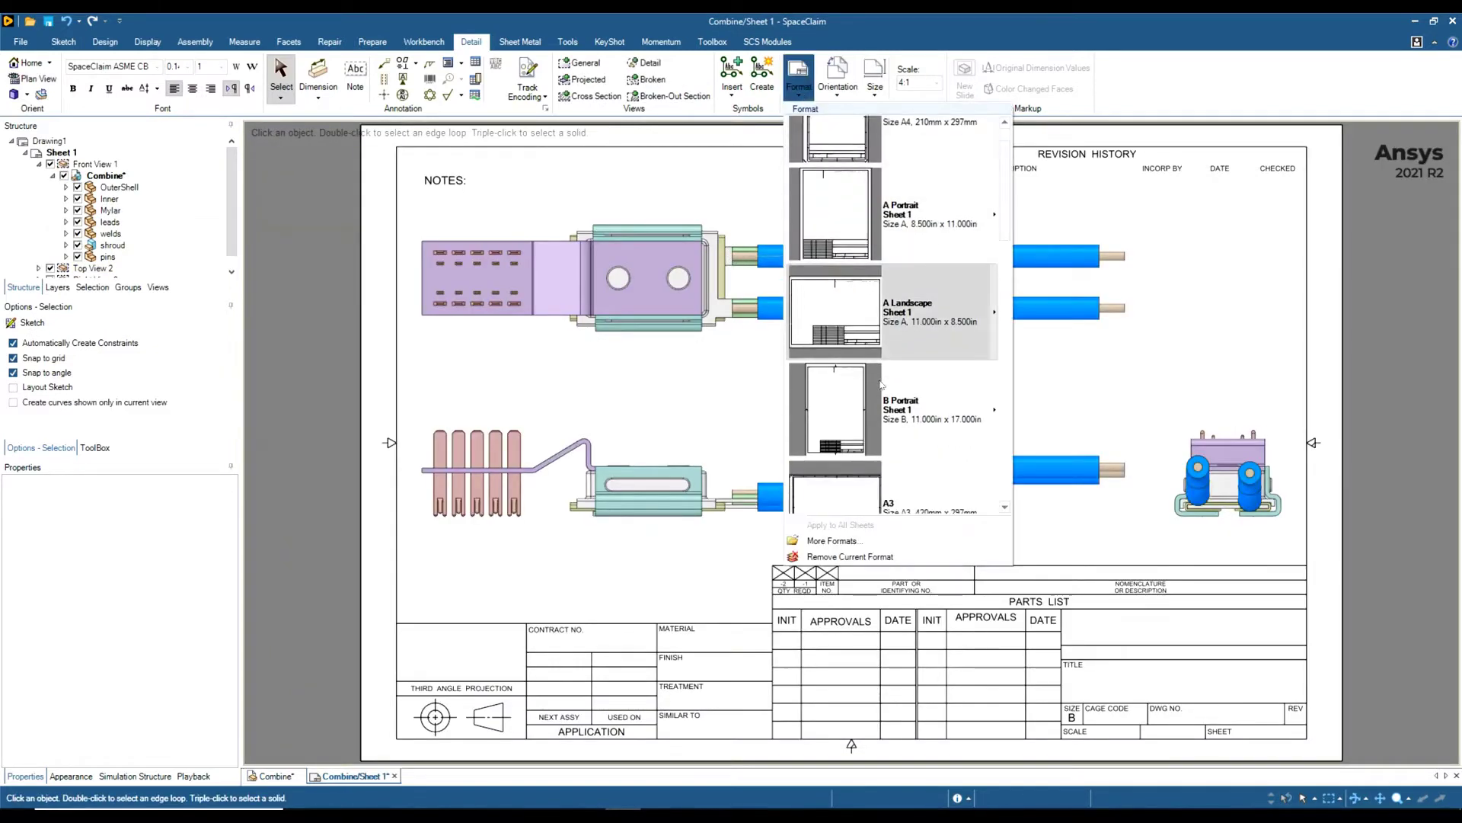
pyautogui.click(876, 444)
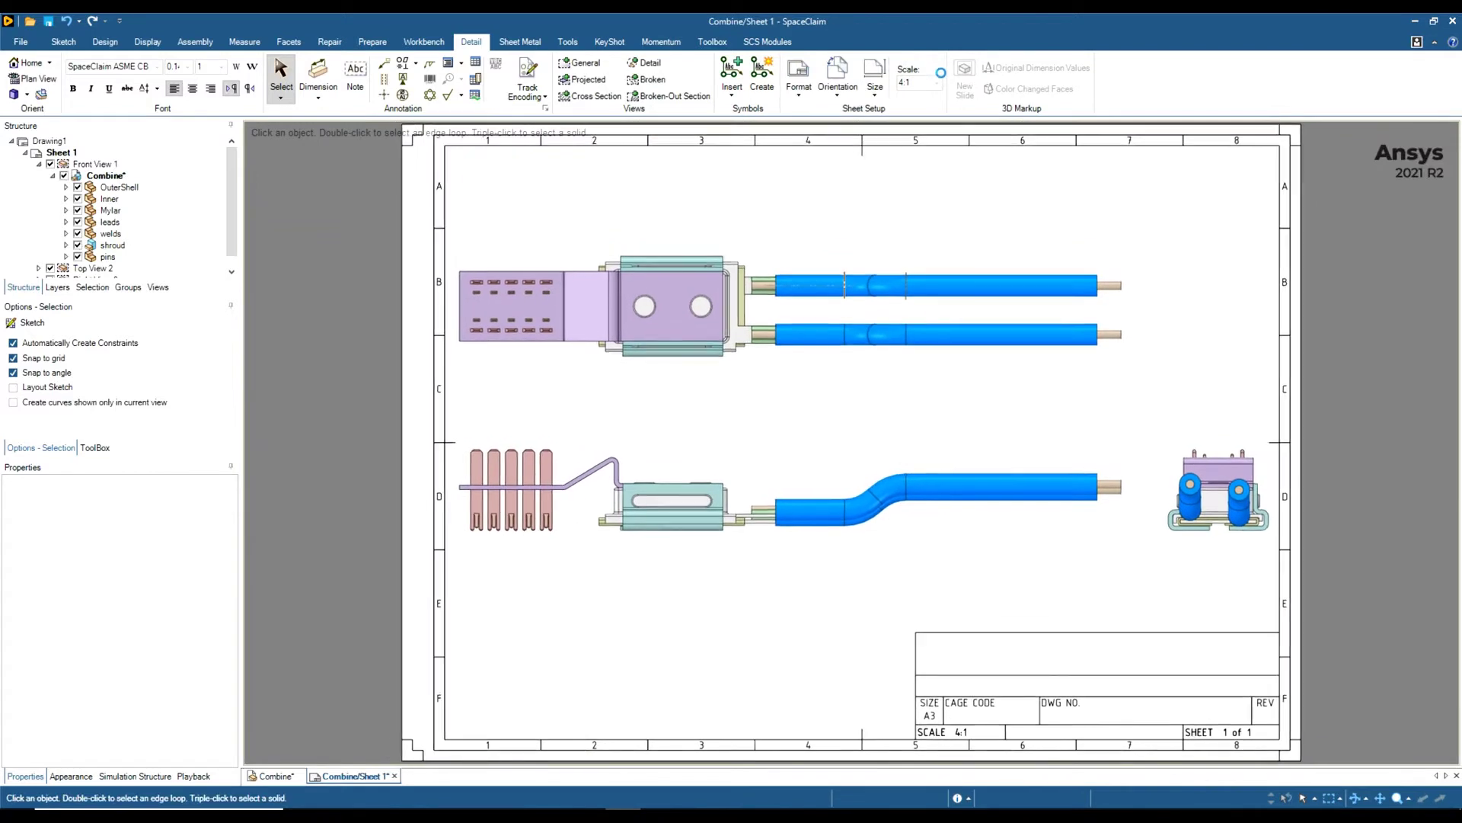
pyautogui.click(937, 82)
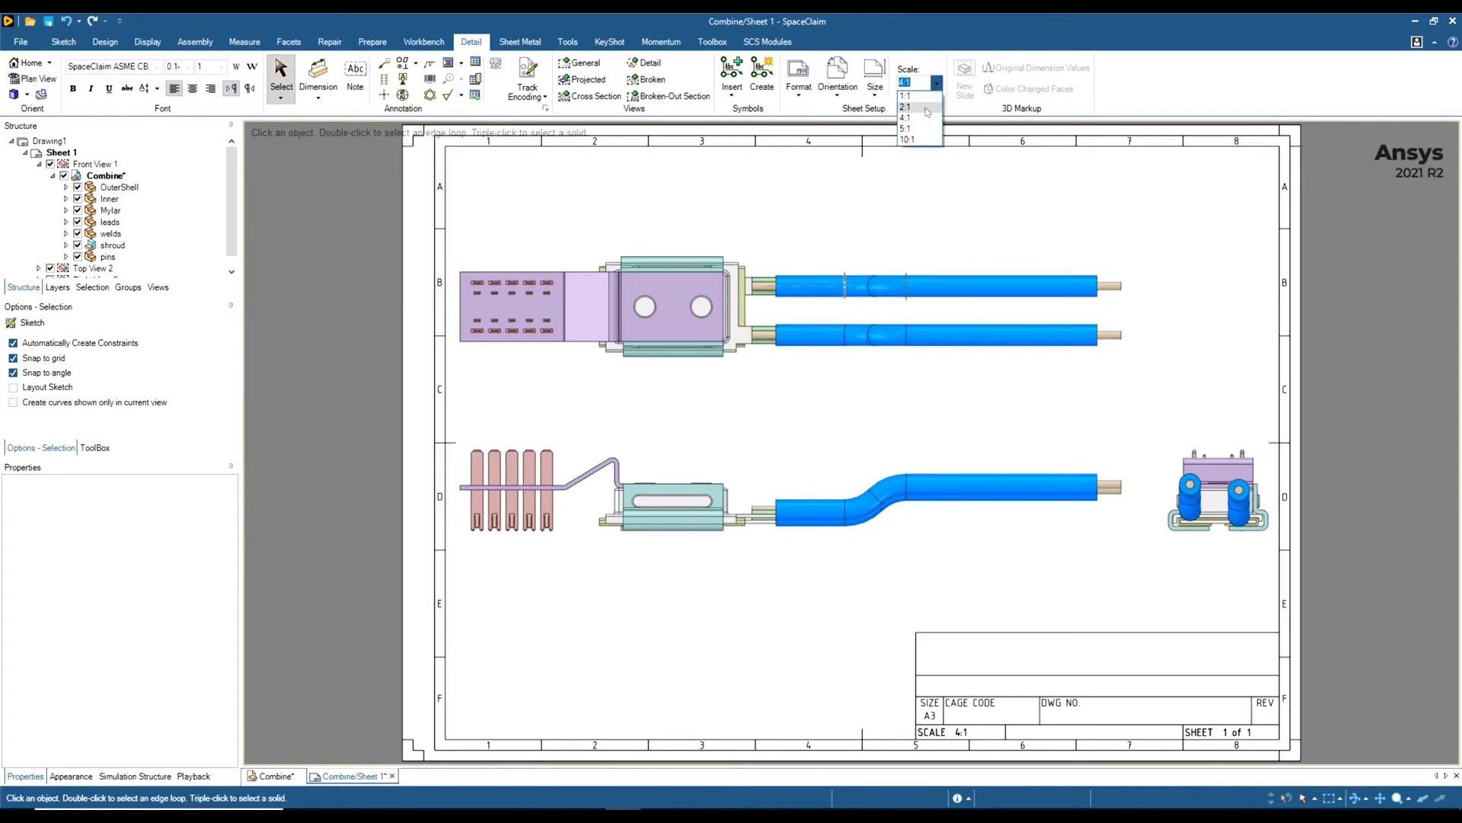
pyautogui.click(910, 114)
# - Delete the right-side view and shift the front and top views toward the lower left
pyautogui.click(1217, 461)
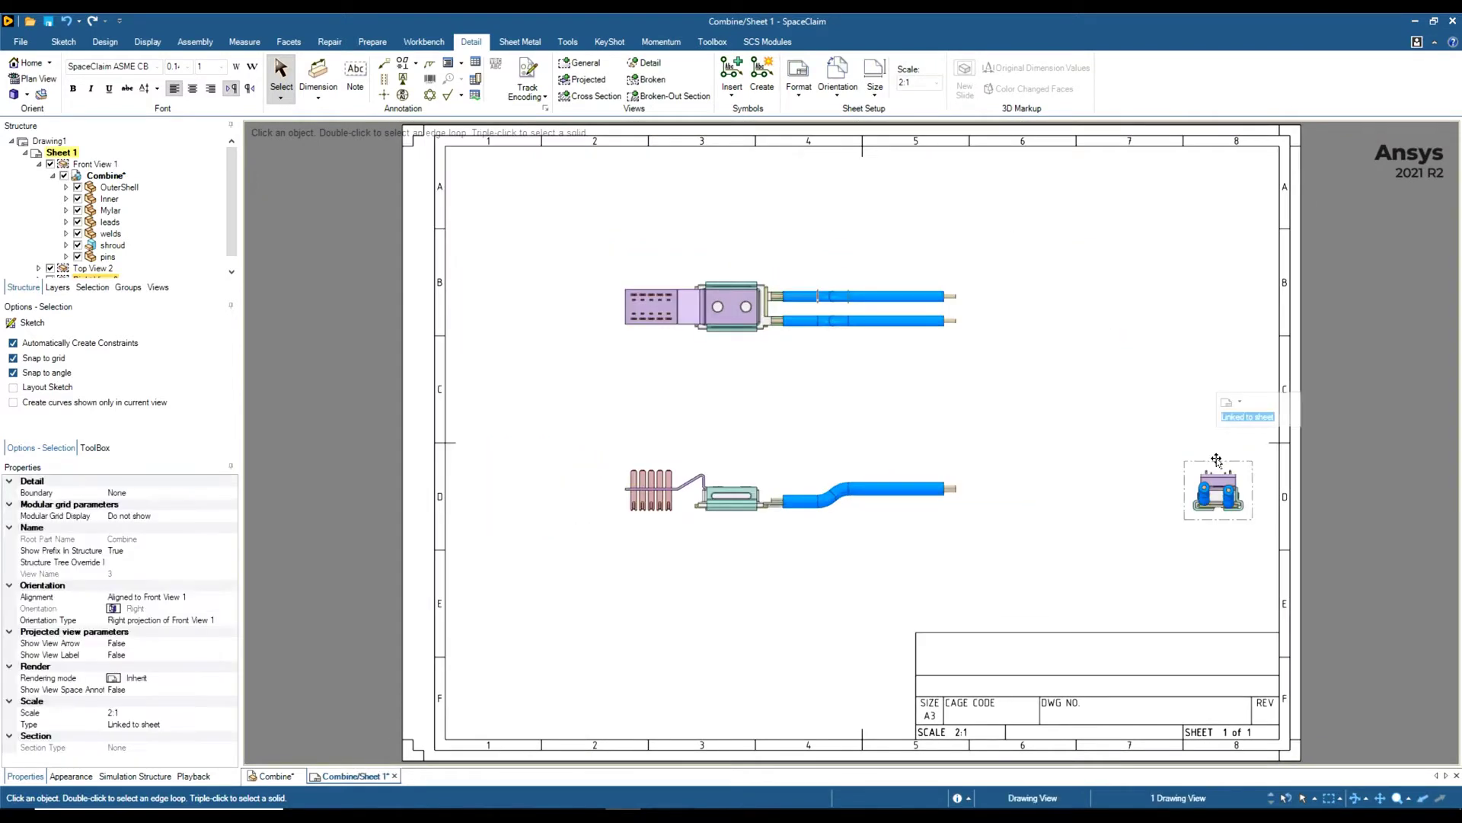
pyautogui.press('Delete')
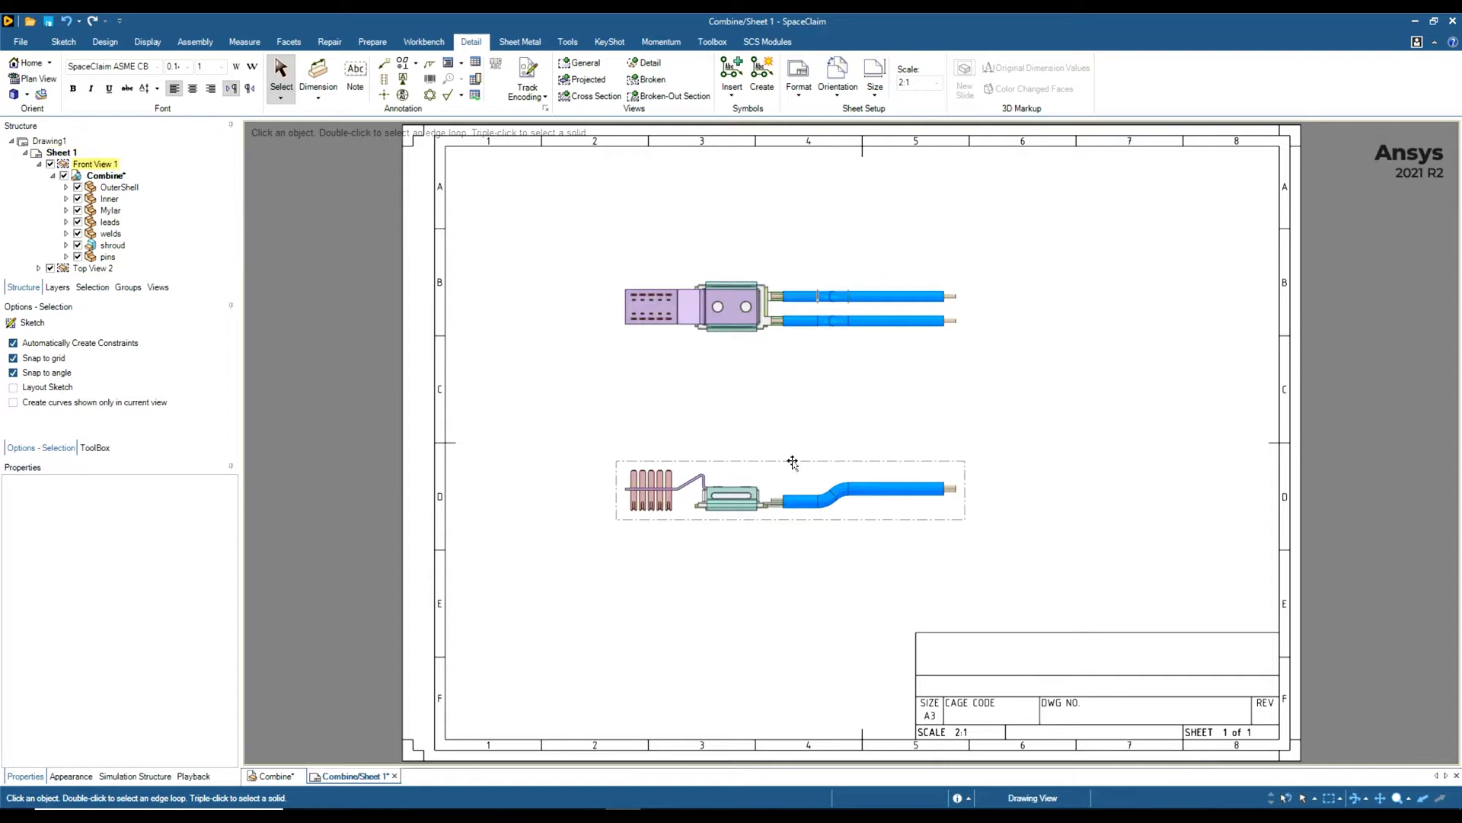
pyautogui.moveTo(784, 461); pyautogui.dragTo(671, 550)
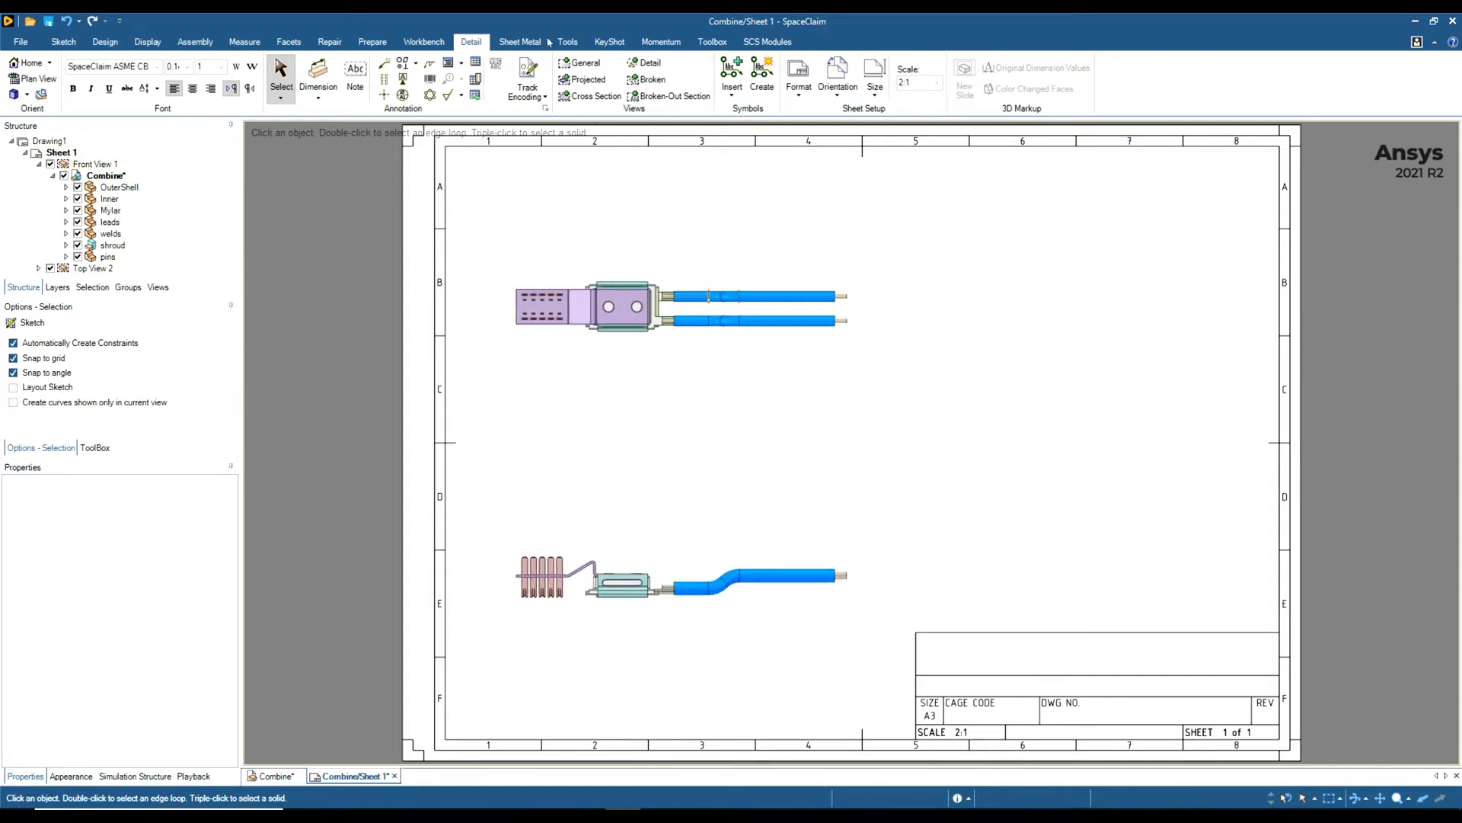
# - Place a general isometric view of the assembly at the sheet's top right
pyautogui.click(583, 62)
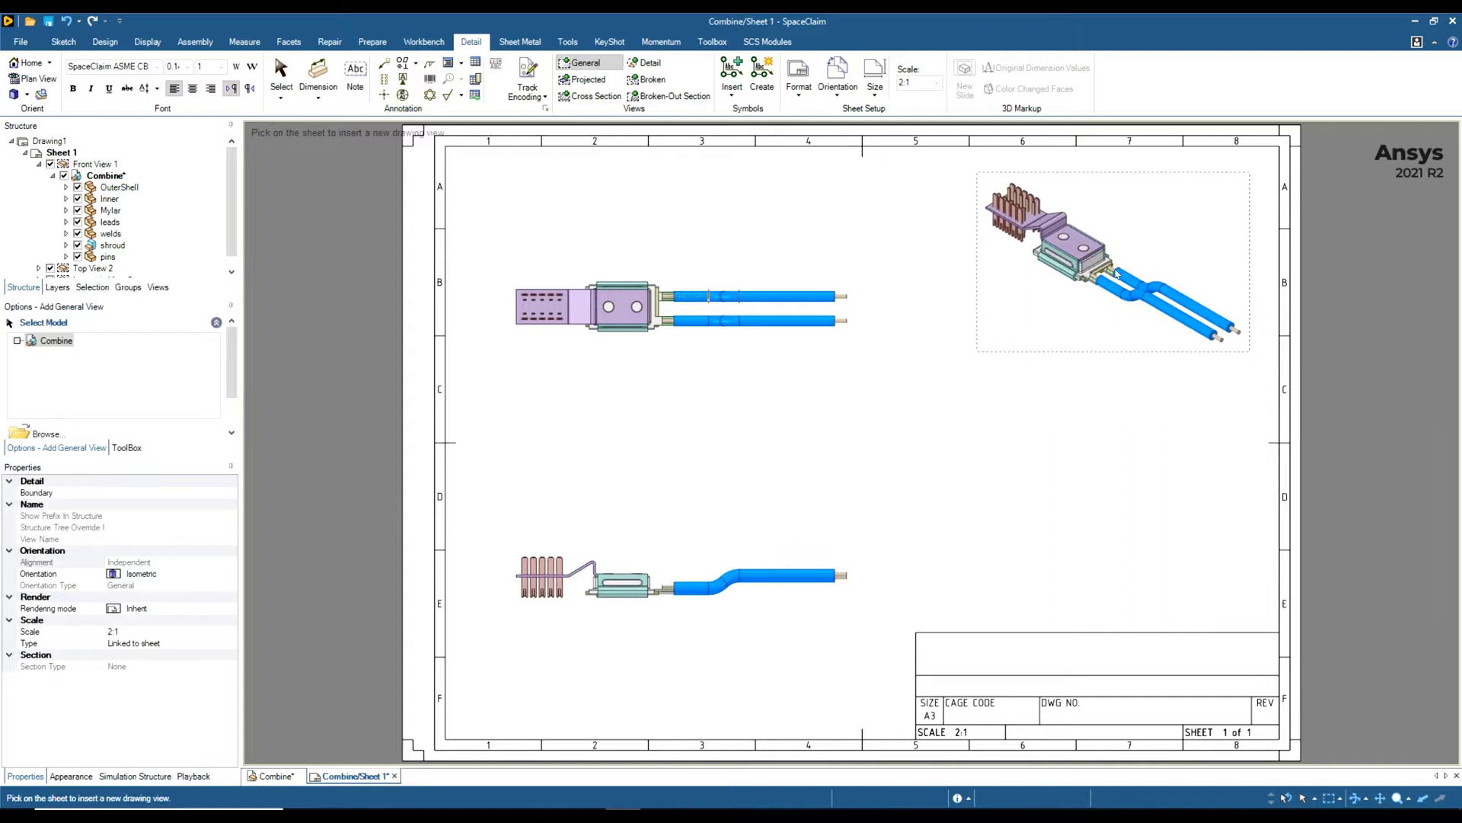
pyautogui.click(1115, 273)
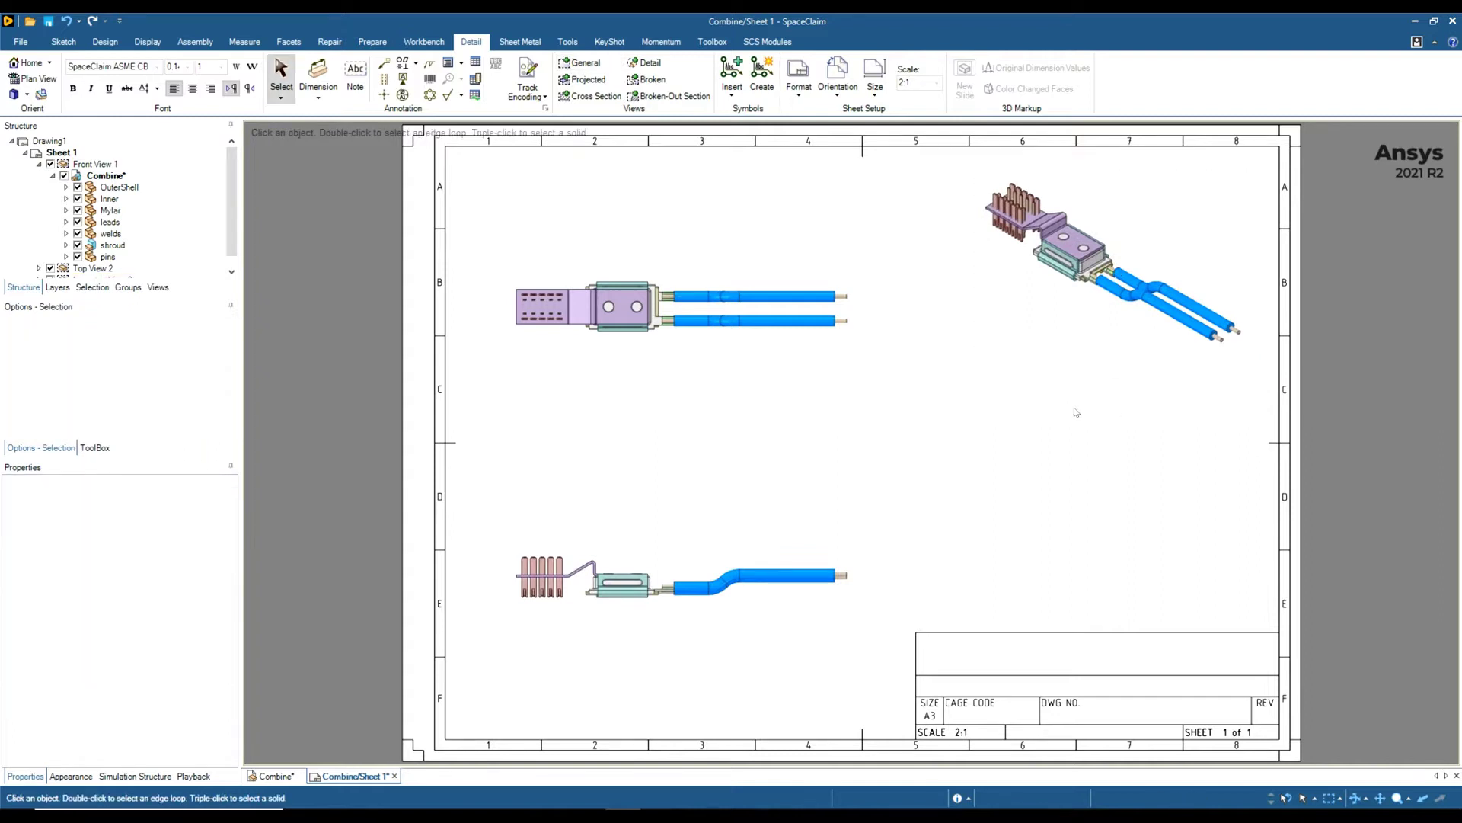
pyautogui.click(462, 65)
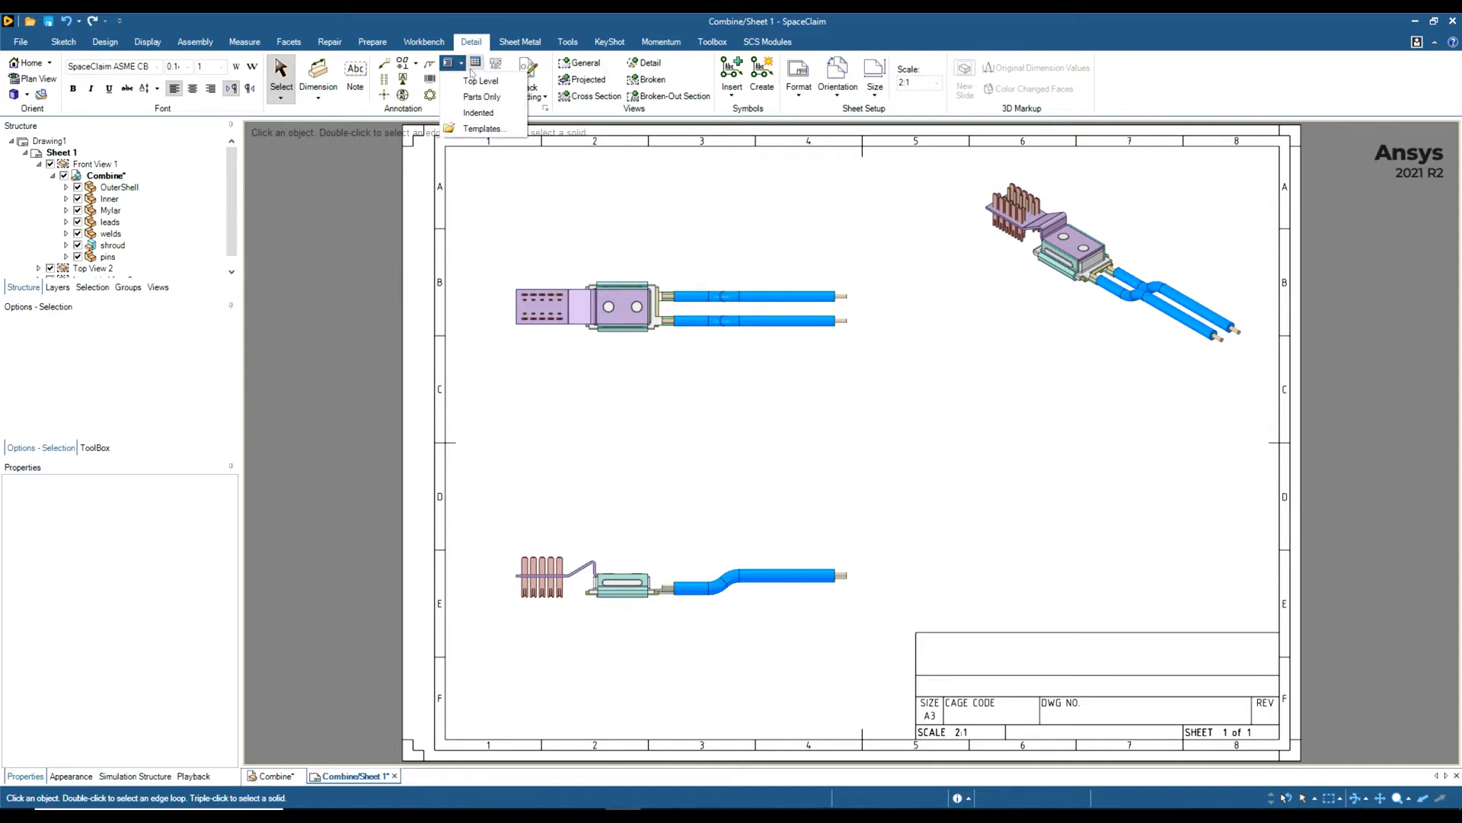
# - Insert a Top Level bill of materials and place it right of the sheet centre
pyautogui.click(467, 67)
pyautogui.click(463, 64)
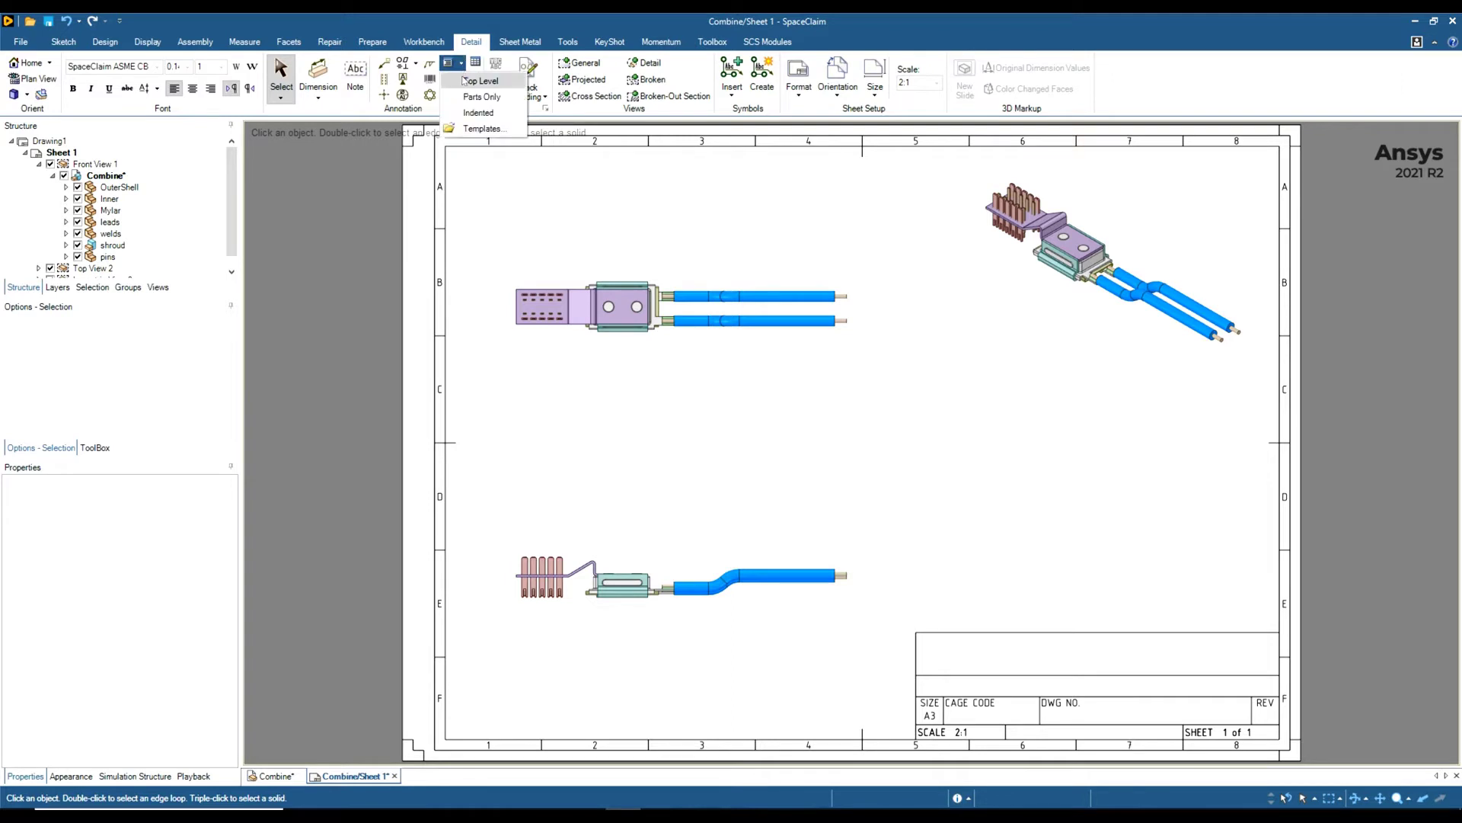
pyautogui.click(479, 80)
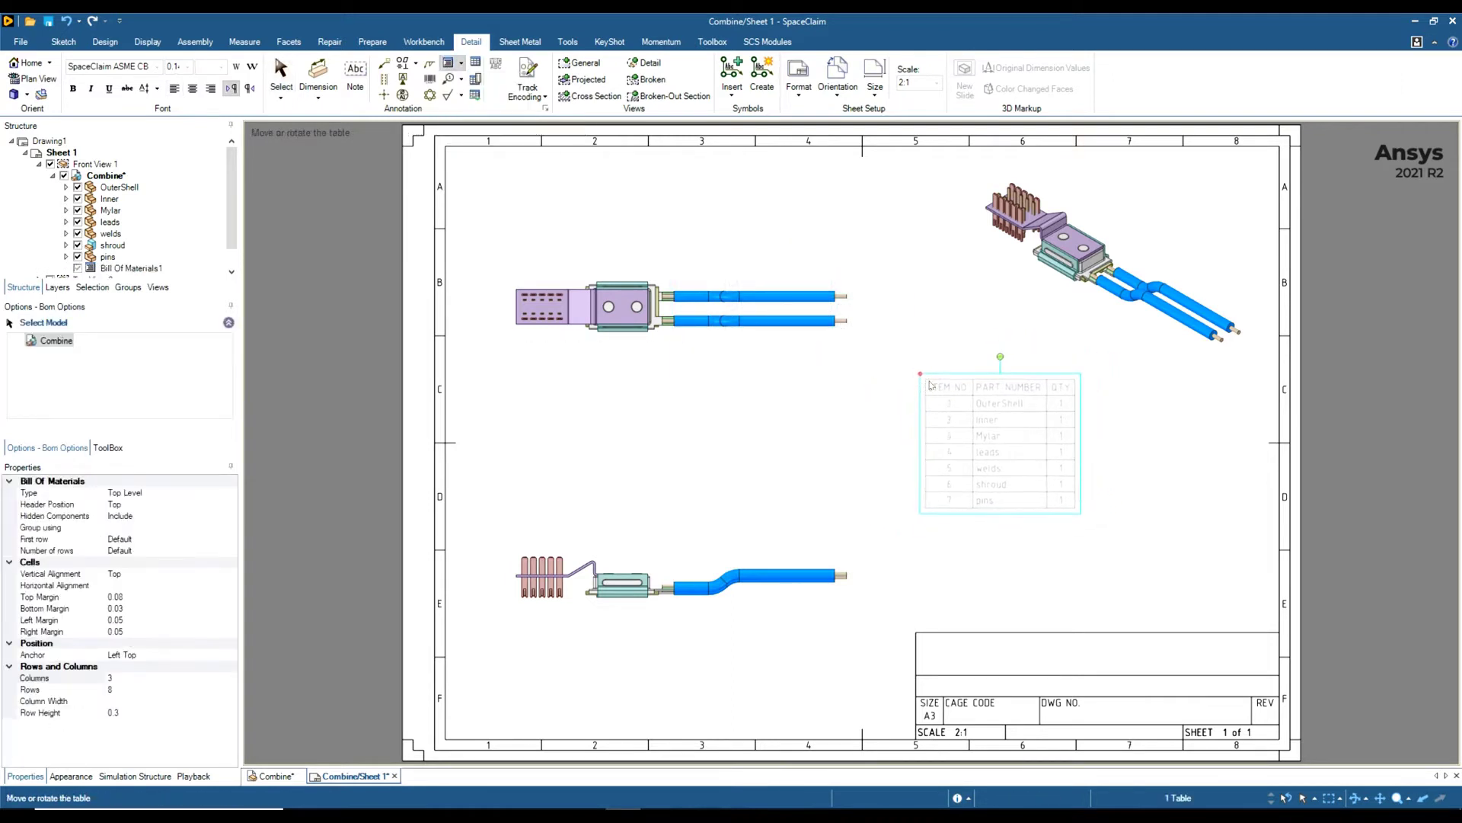
pyautogui.click(901, 395)
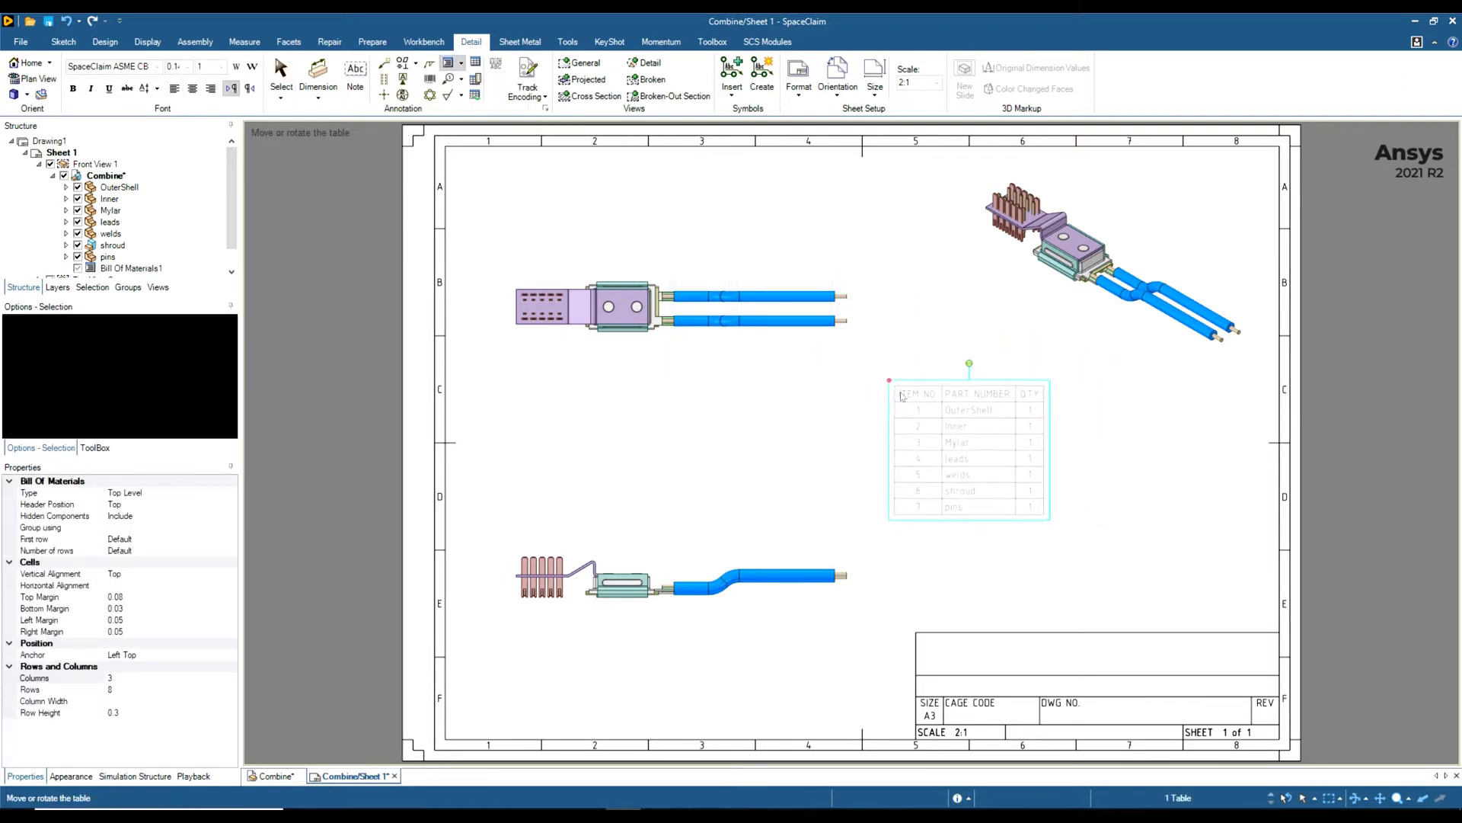
pyautogui.press('Escape')
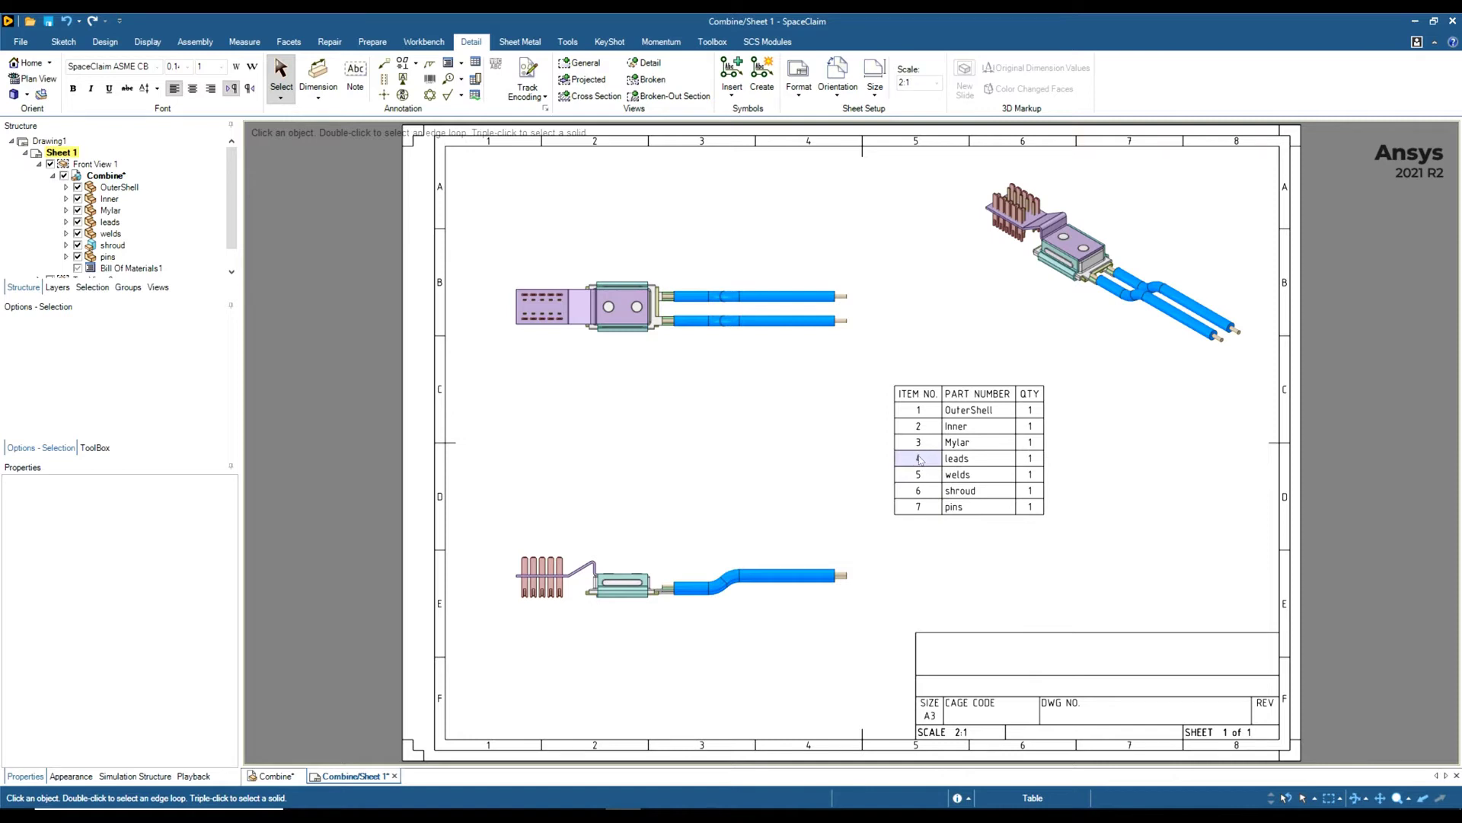
# - Change the leads row's item number to 1
pyautogui.click(924, 459)
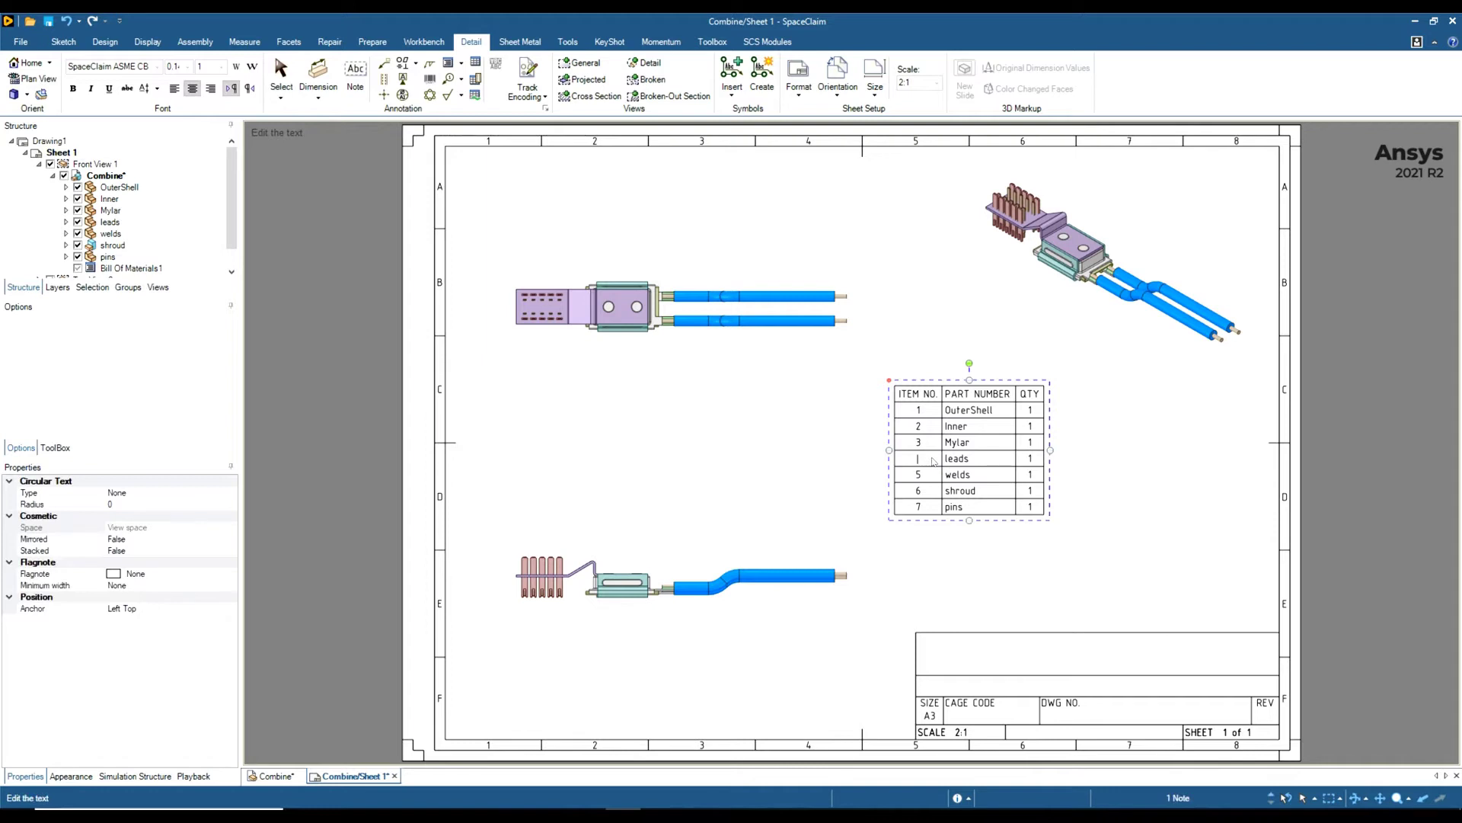
pyautogui.write('1')
pyautogui.press('Escape')
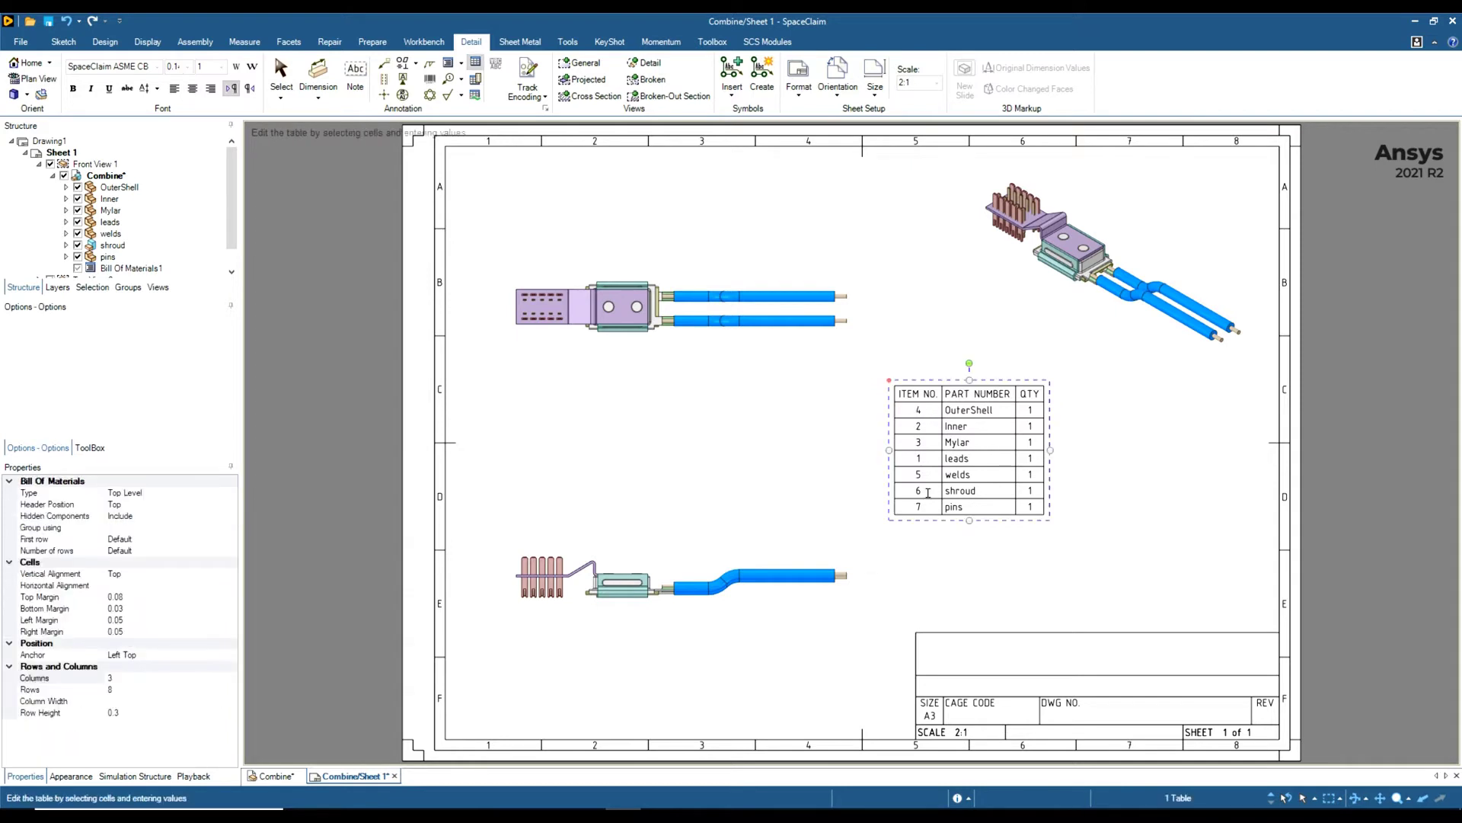
# - Sort the BOM rows by the ITEM NO. column
pyautogui.click(925, 382)
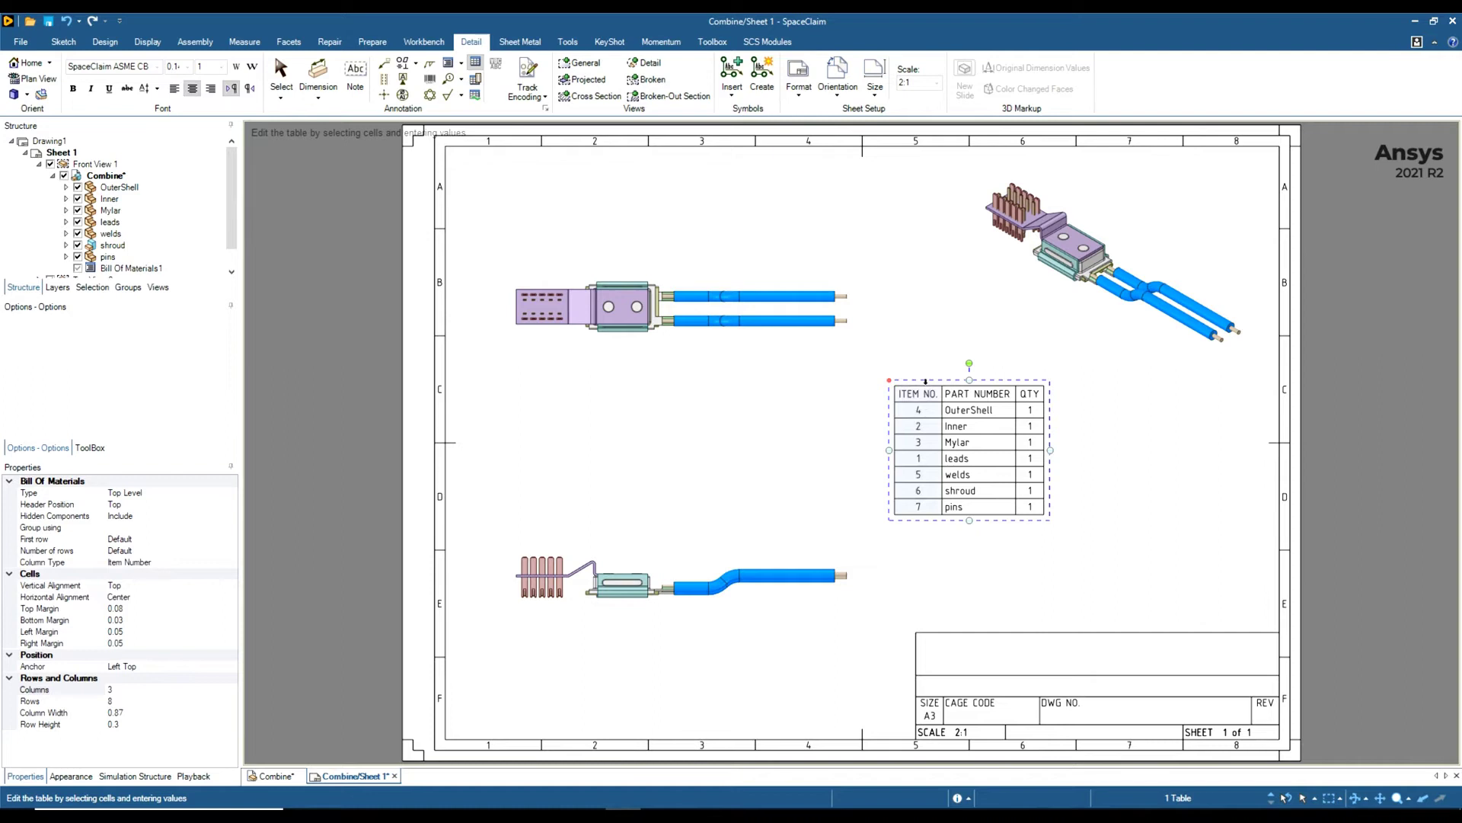
pyautogui.rightClick(925, 381)
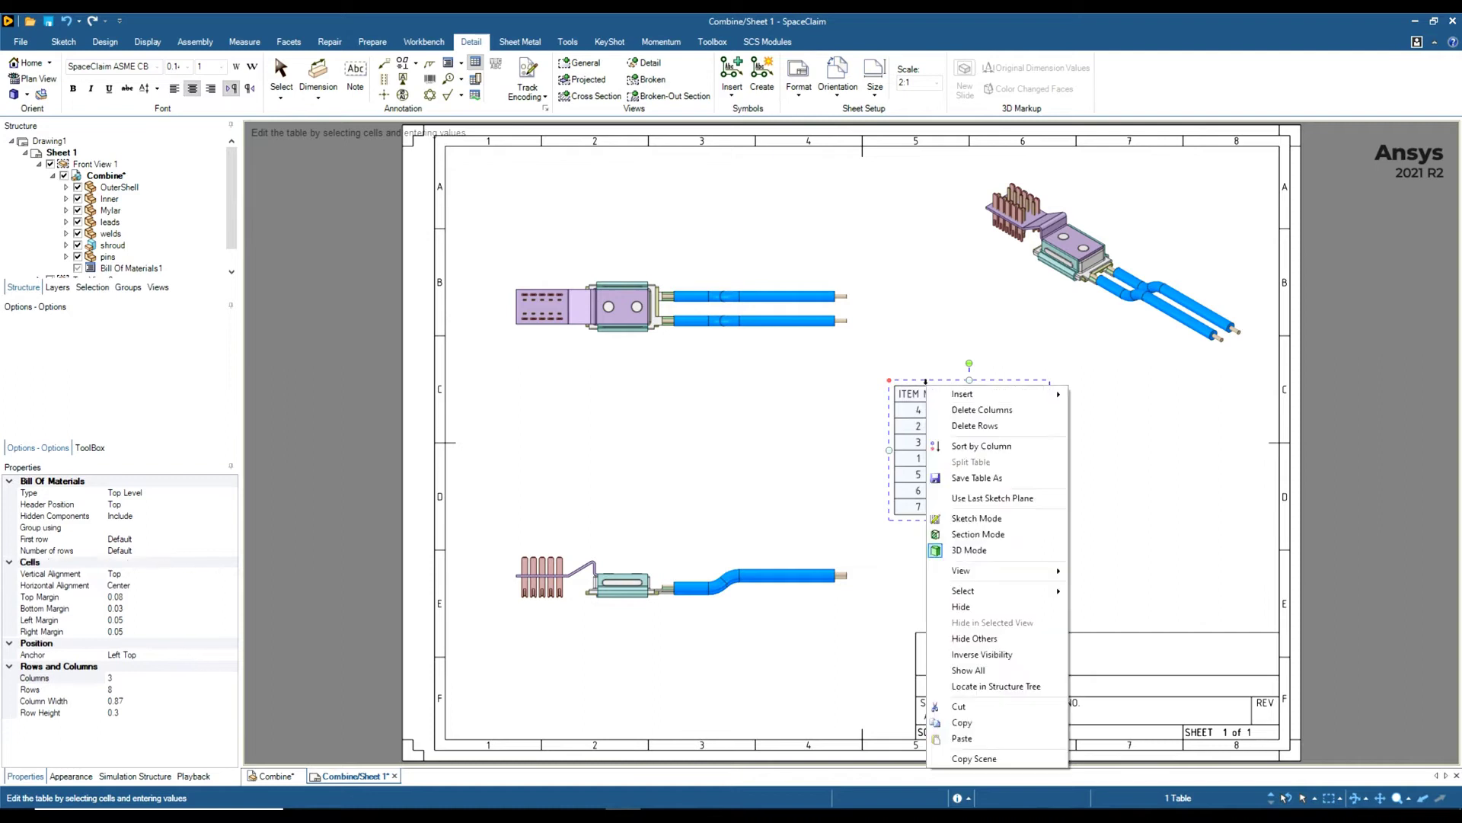
pyautogui.click(964, 447)
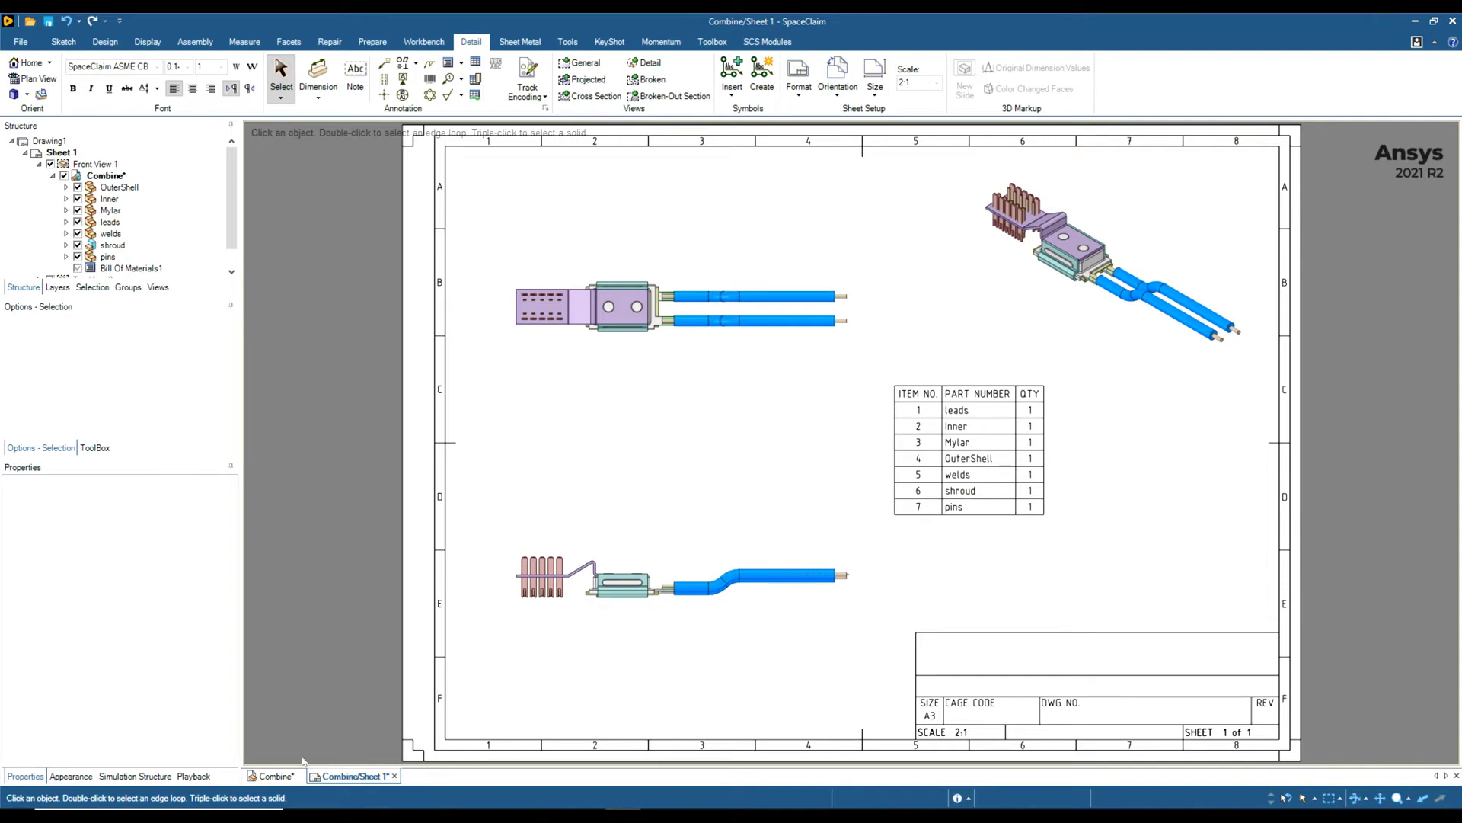
# - Hide the pins part in the Combine model's Structure tree
pyautogui.click(280, 775)
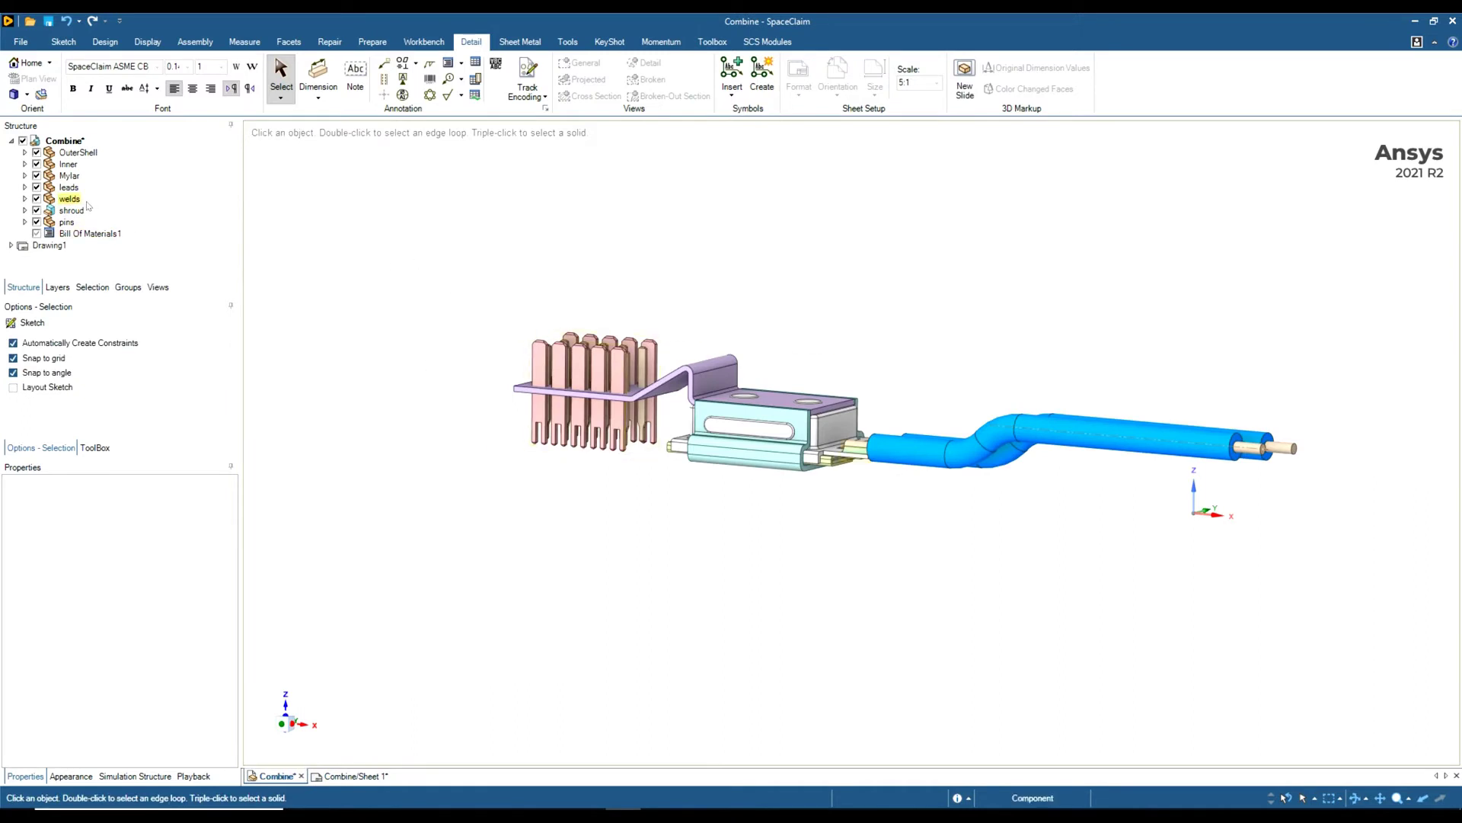
pyautogui.click(36, 221)
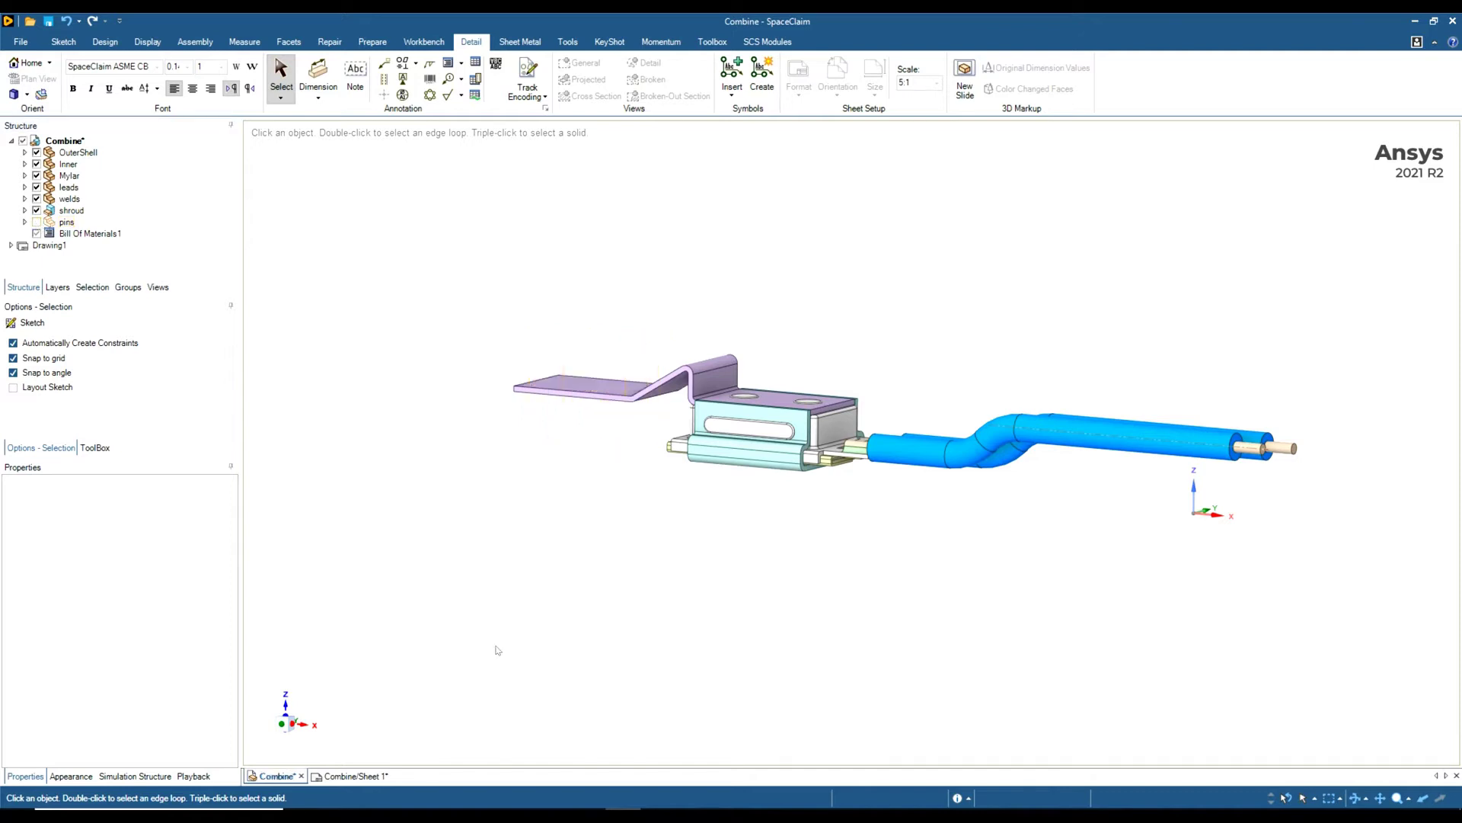
pyautogui.click(347, 778)
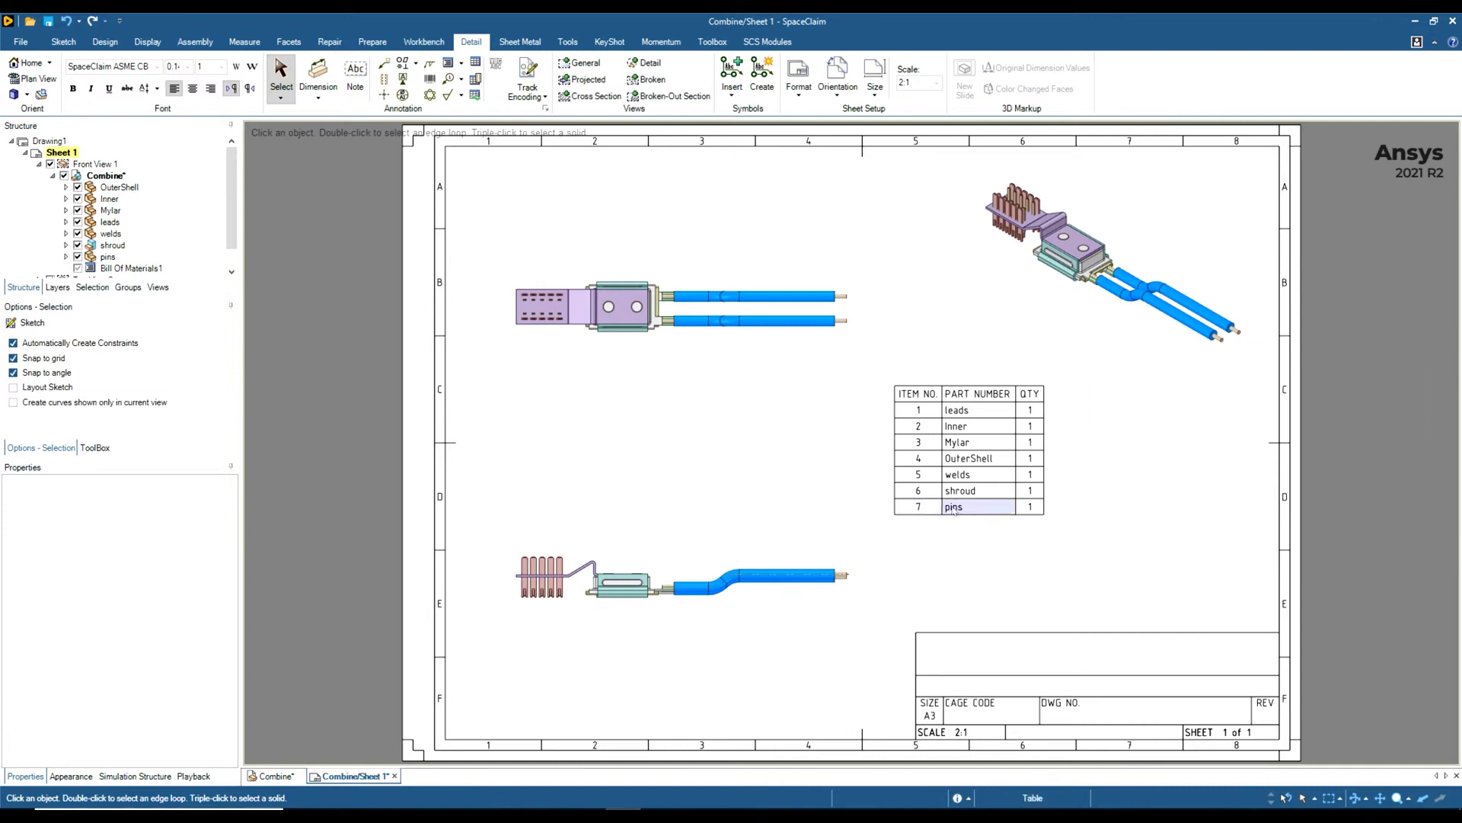
# - Set the BOM's Hidden Components option to Do not include
pyautogui.click(986, 393)
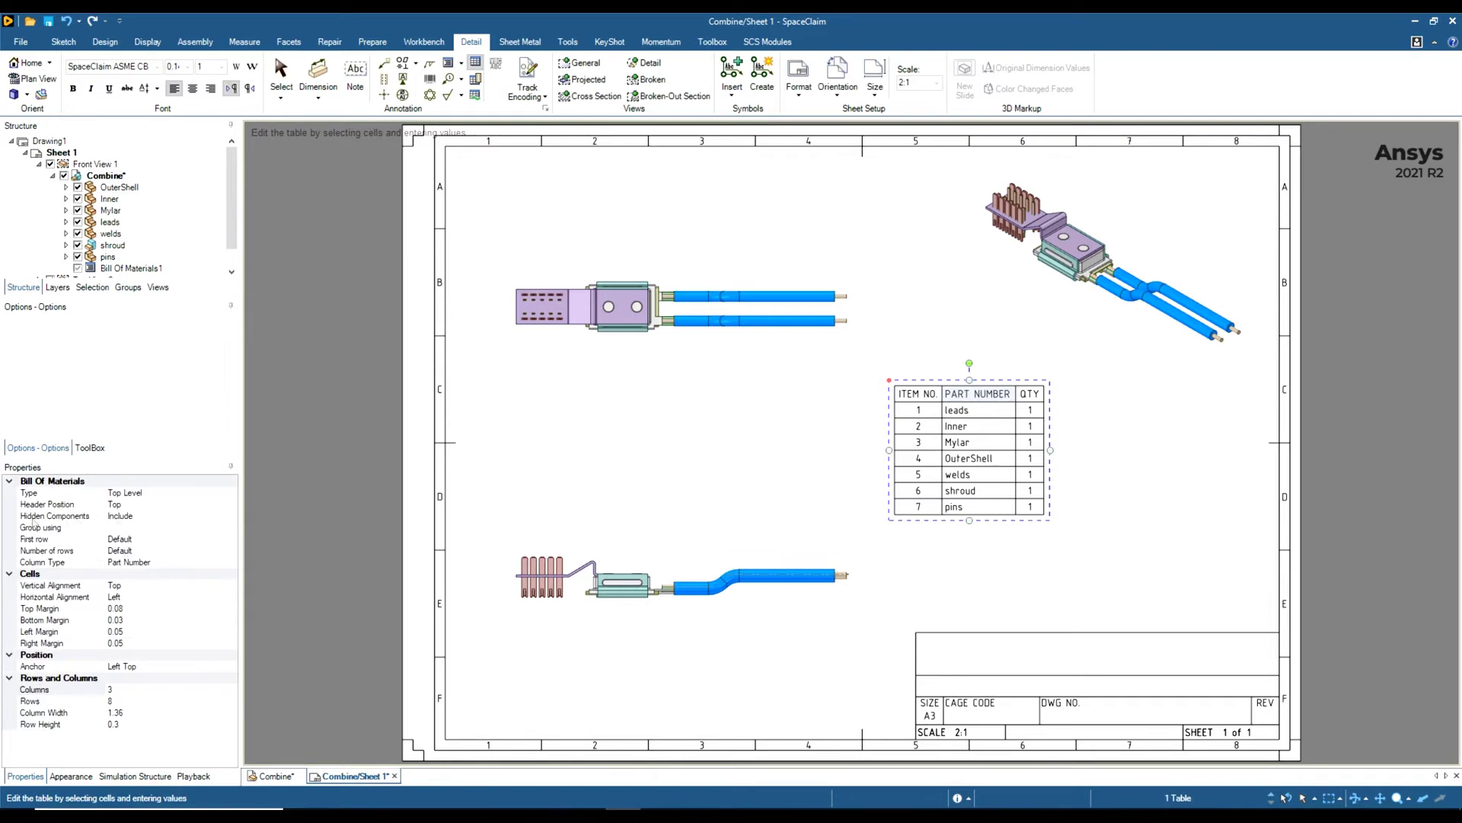
pyautogui.click(230, 518)
pyautogui.click(231, 516)
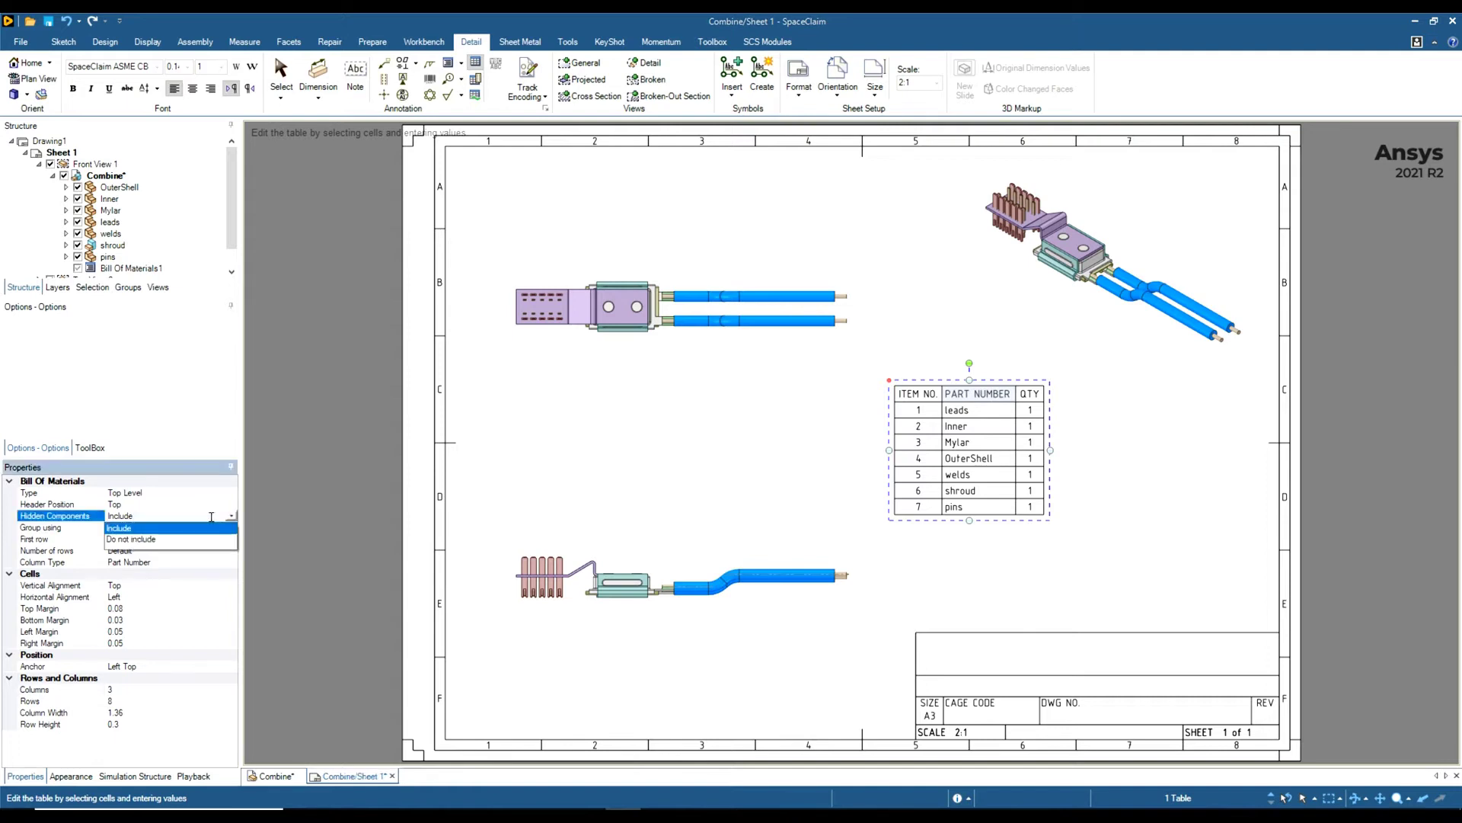
pyautogui.click(131, 539)
pyautogui.click(743, 505)
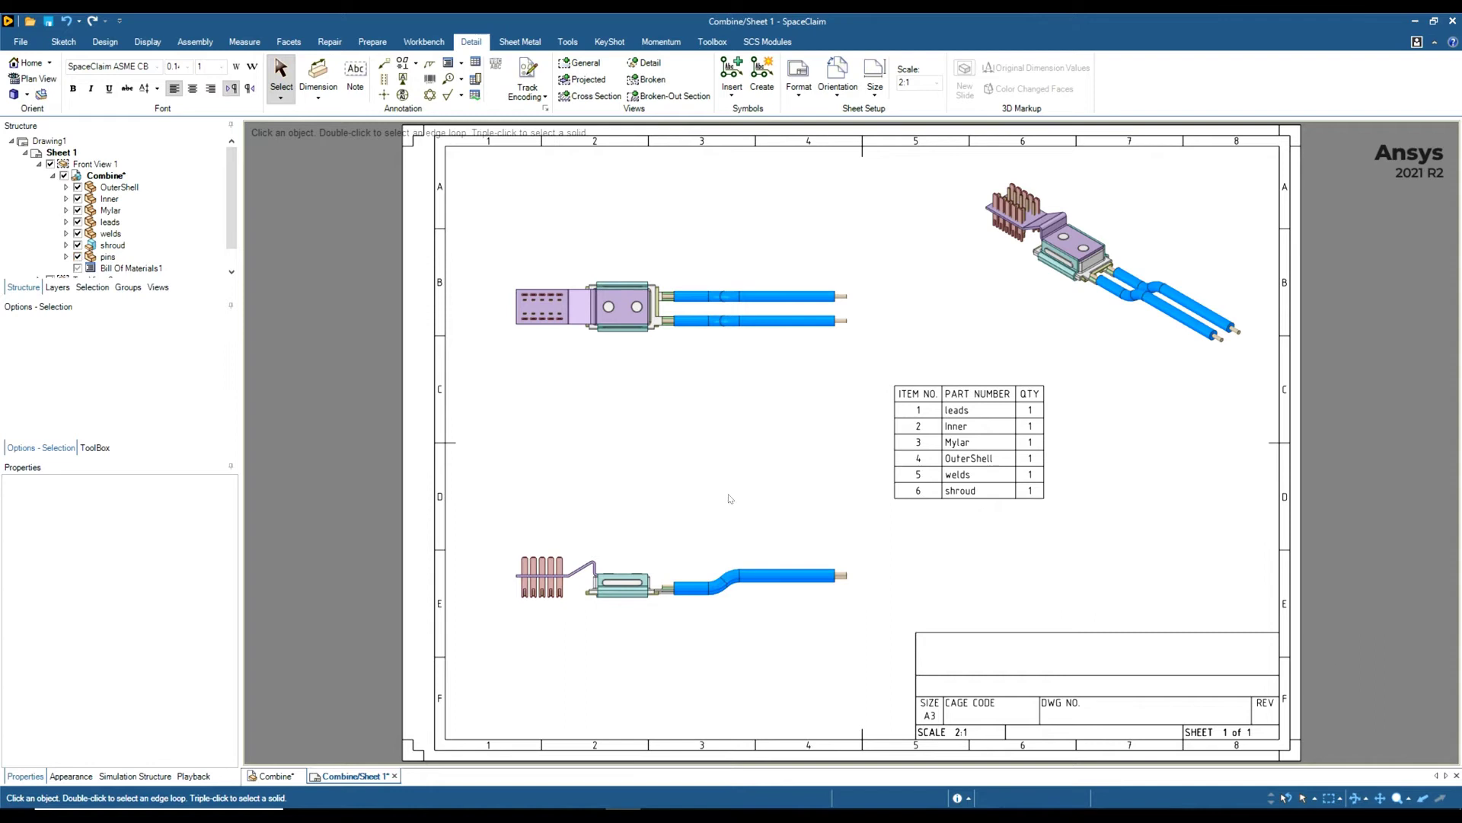
# - Undo the pins exclusion and move the BOM table up and to the right
pyautogui.press('t')
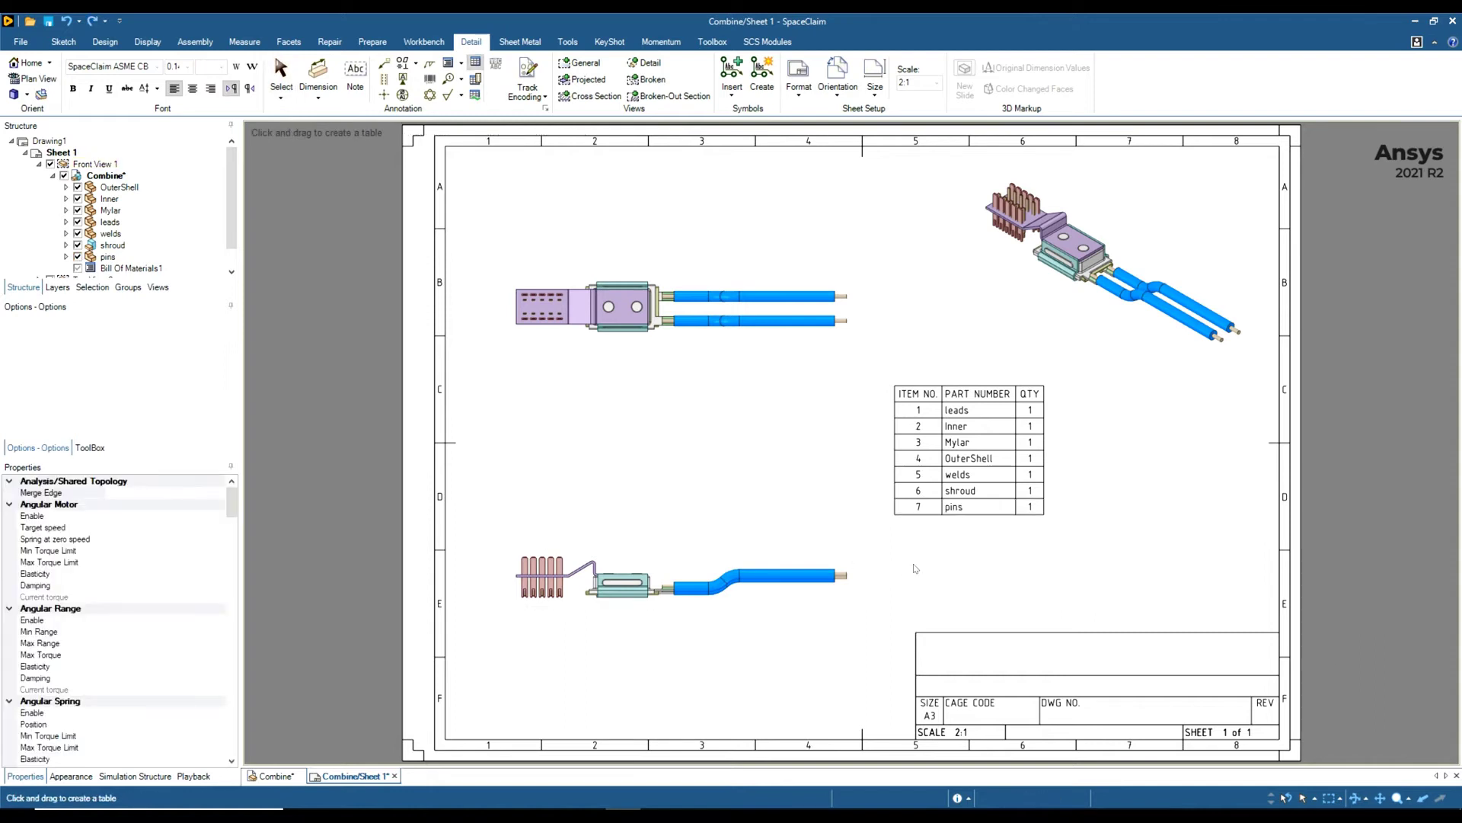
pyautogui.click(961, 401)
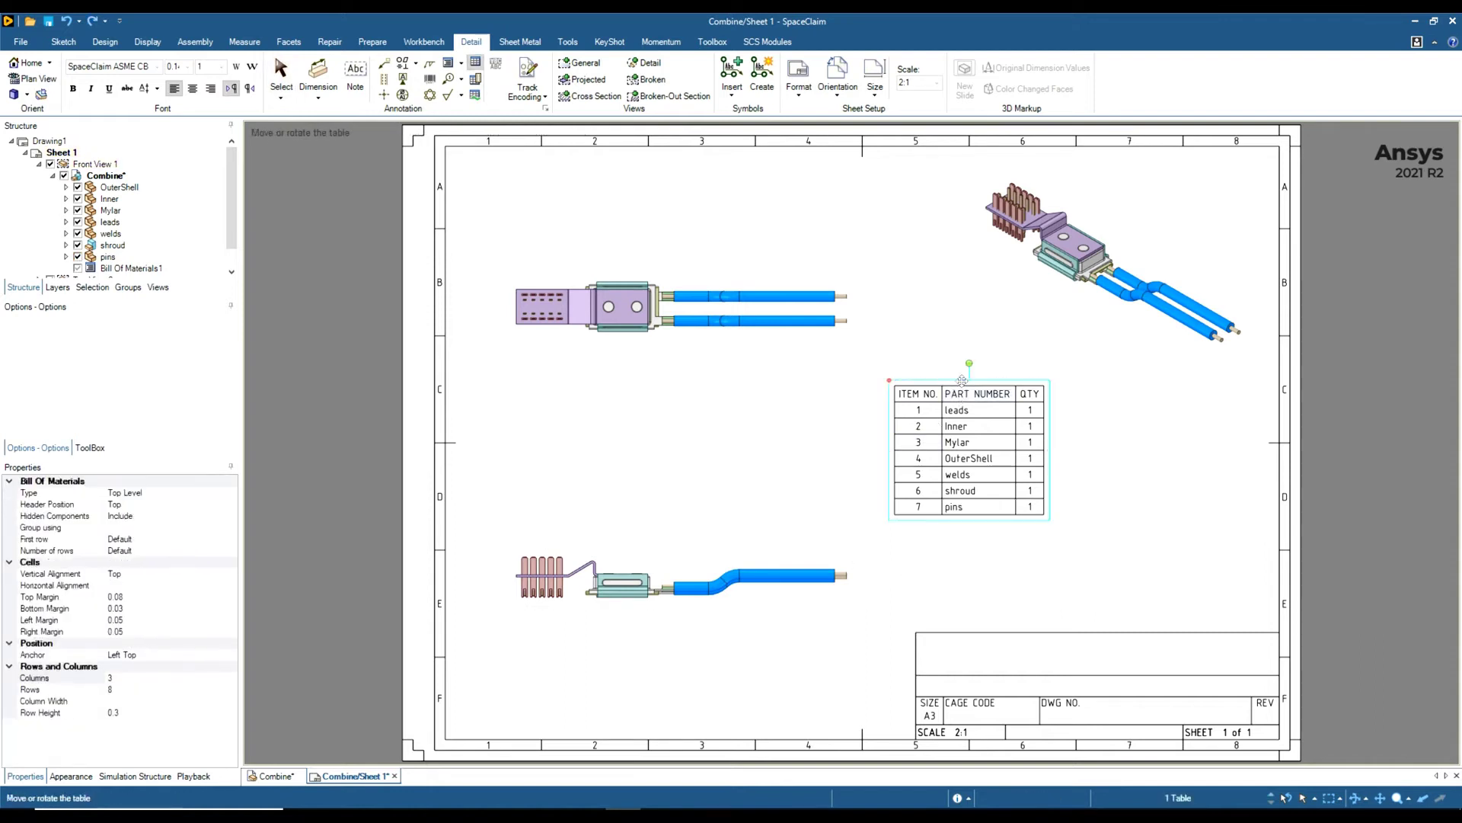
pyautogui.moveTo(947, 381); pyautogui.dragTo(983, 359)
pyautogui.press('Escape')
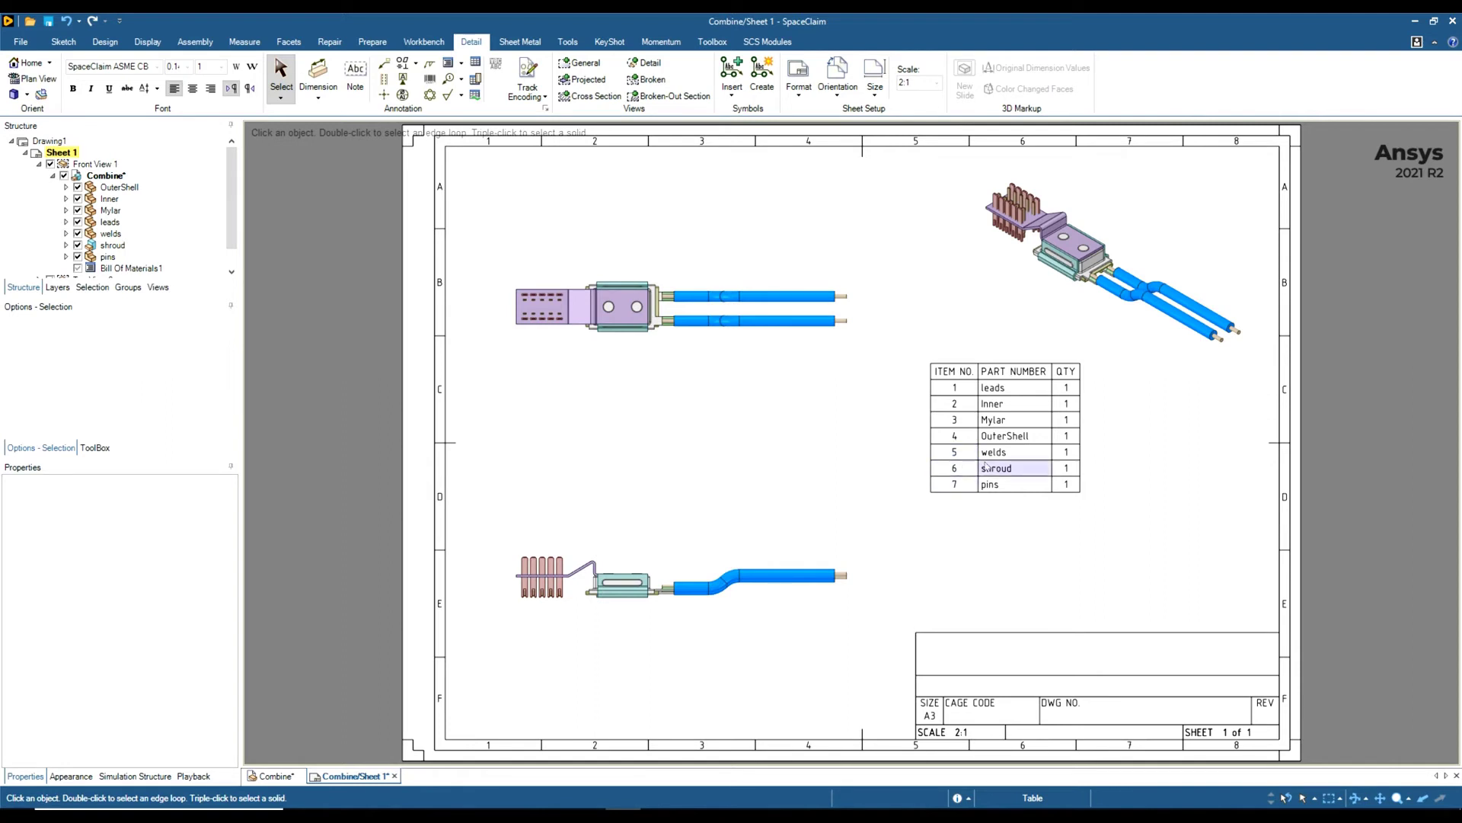
# - Split the BOM after item 4 (OuterShell) and drag the items 5–7 part down
pyautogui.rightClick(994, 441)
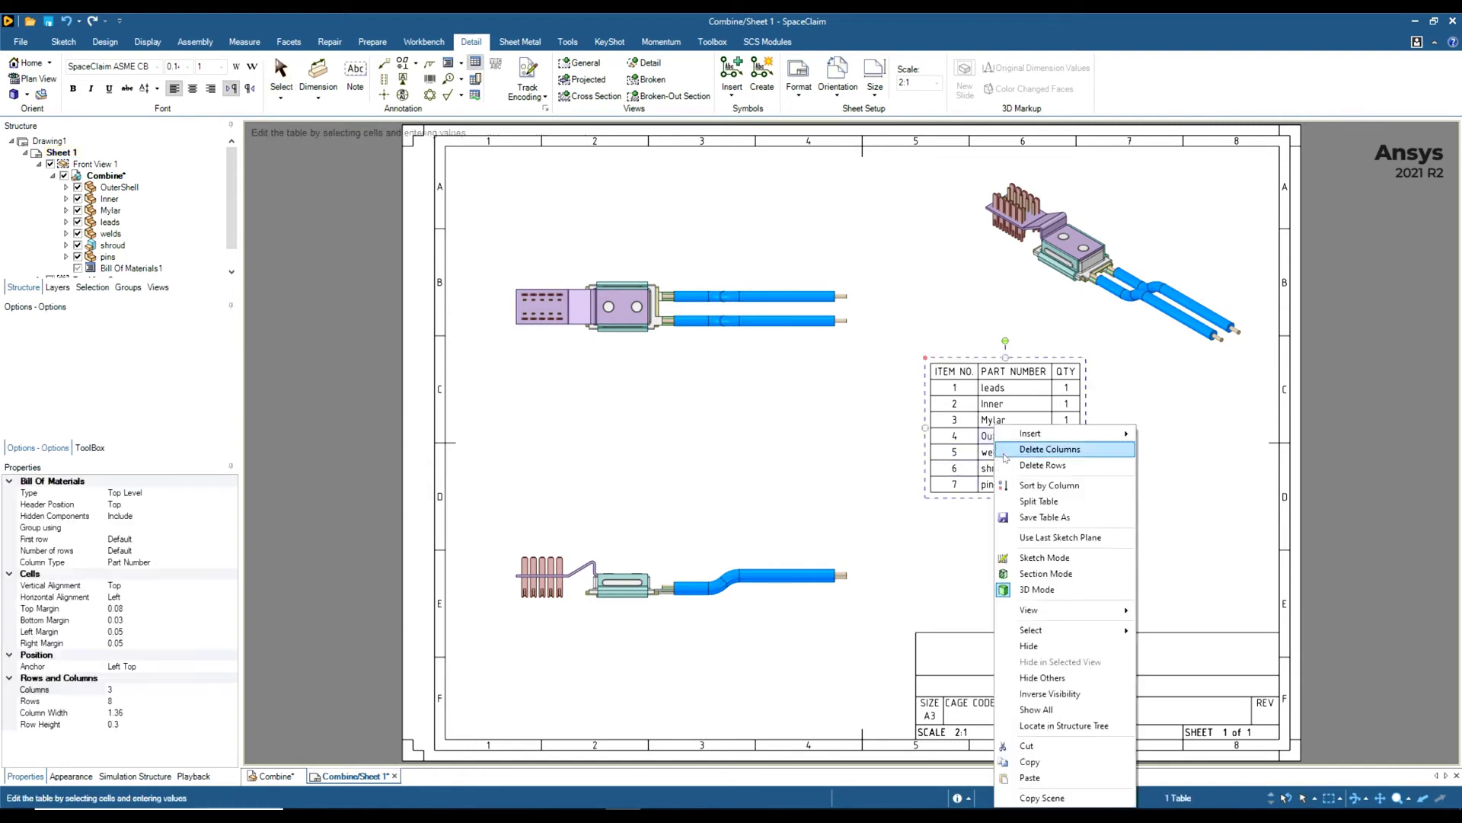
pyautogui.click(1027, 501)
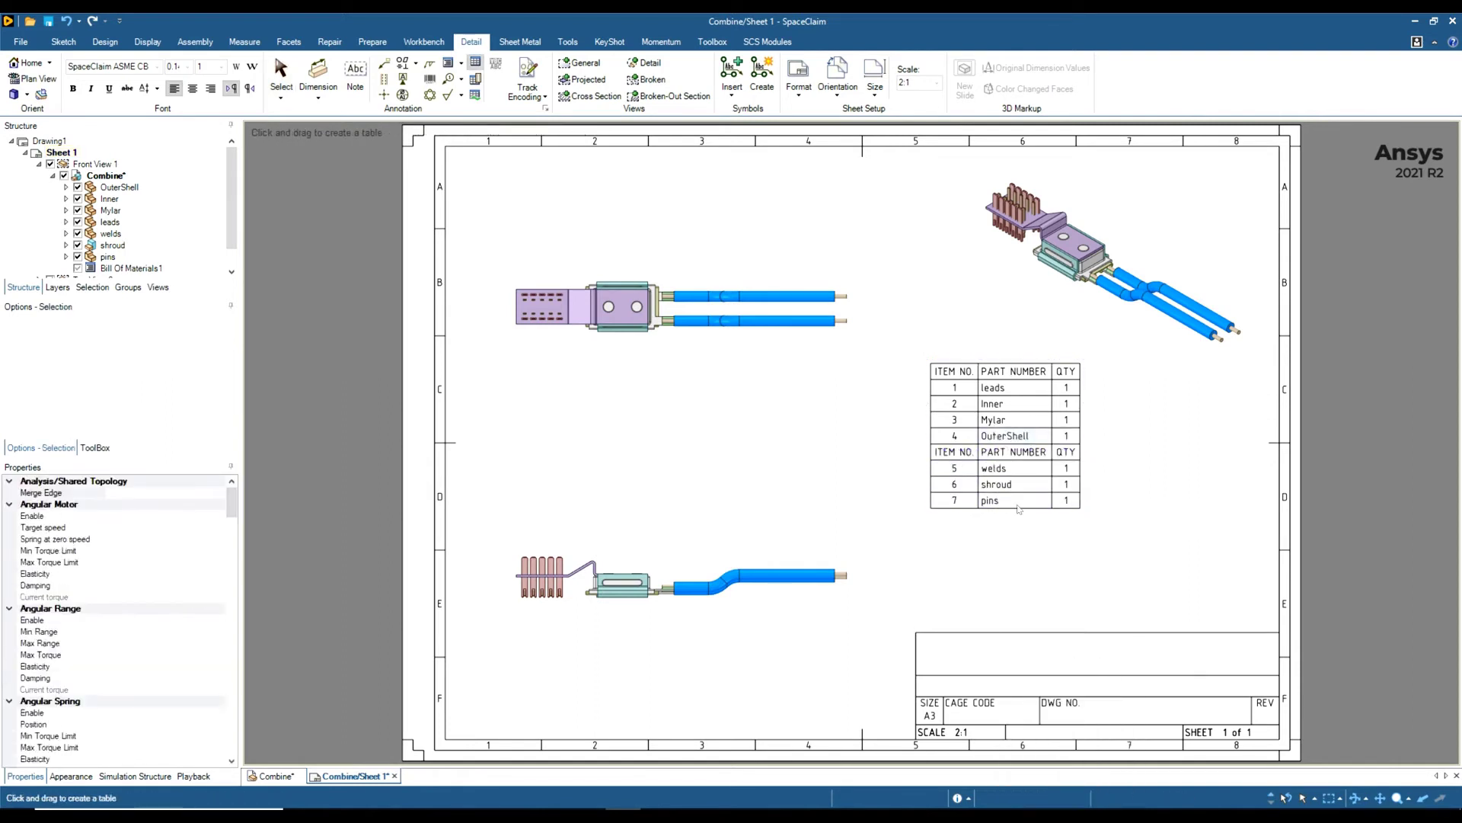
pyautogui.click(1043, 440)
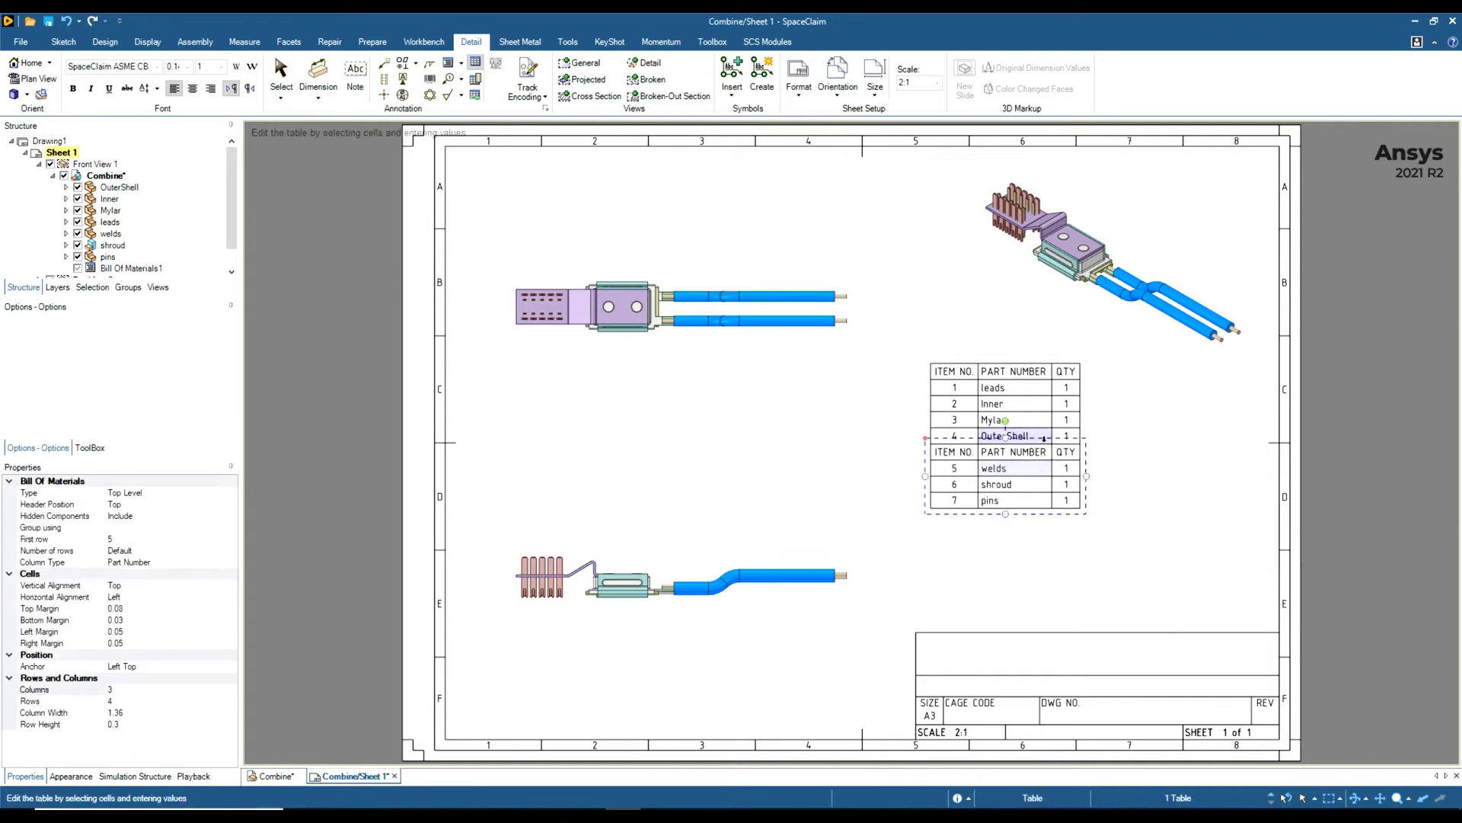
pyautogui.moveTo(1043, 440); pyautogui.dragTo(1037, 493)
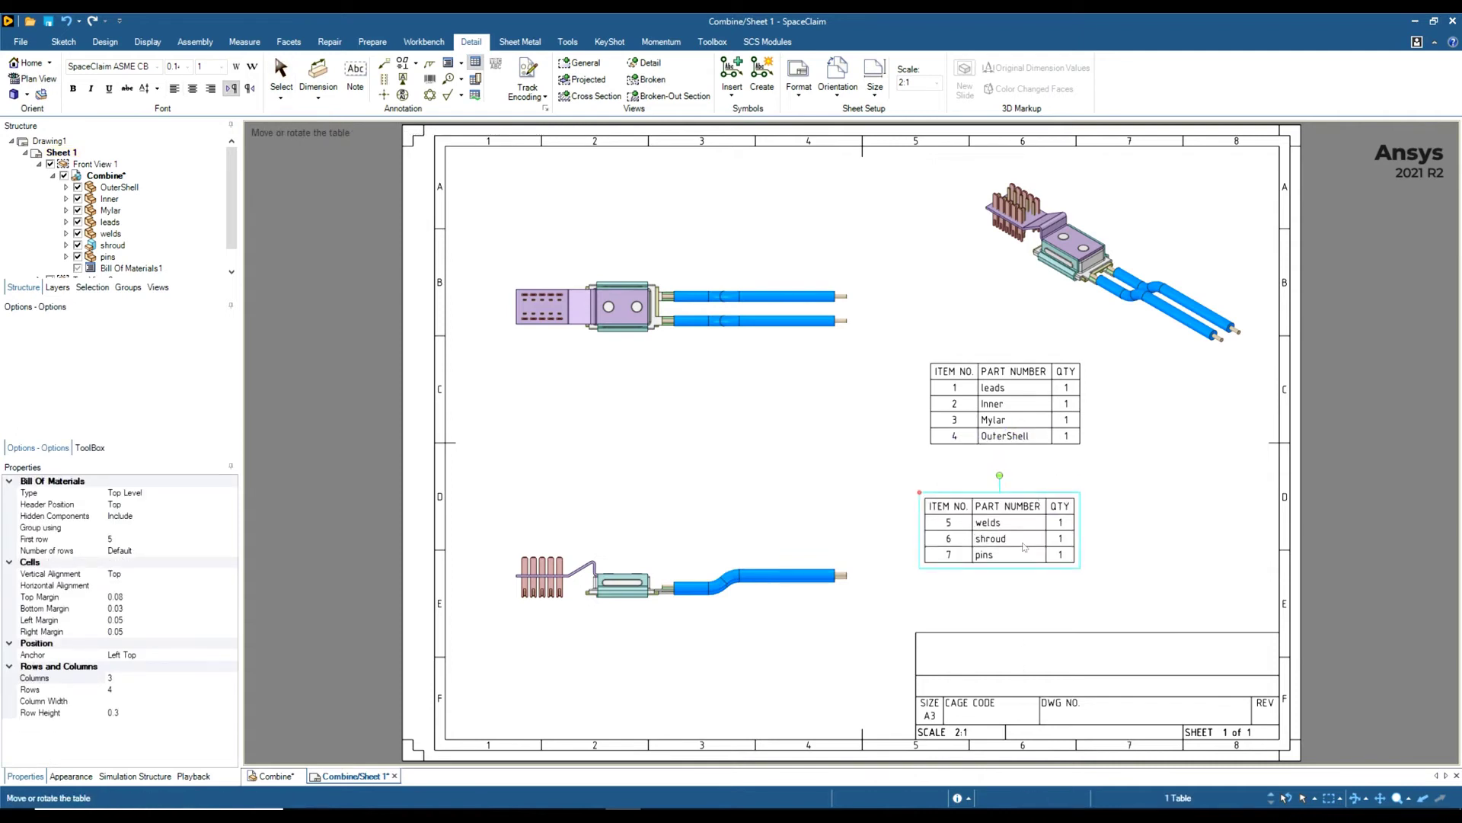
# - Delete the detached welds, shroud and pins table
pyautogui.press('Delete')
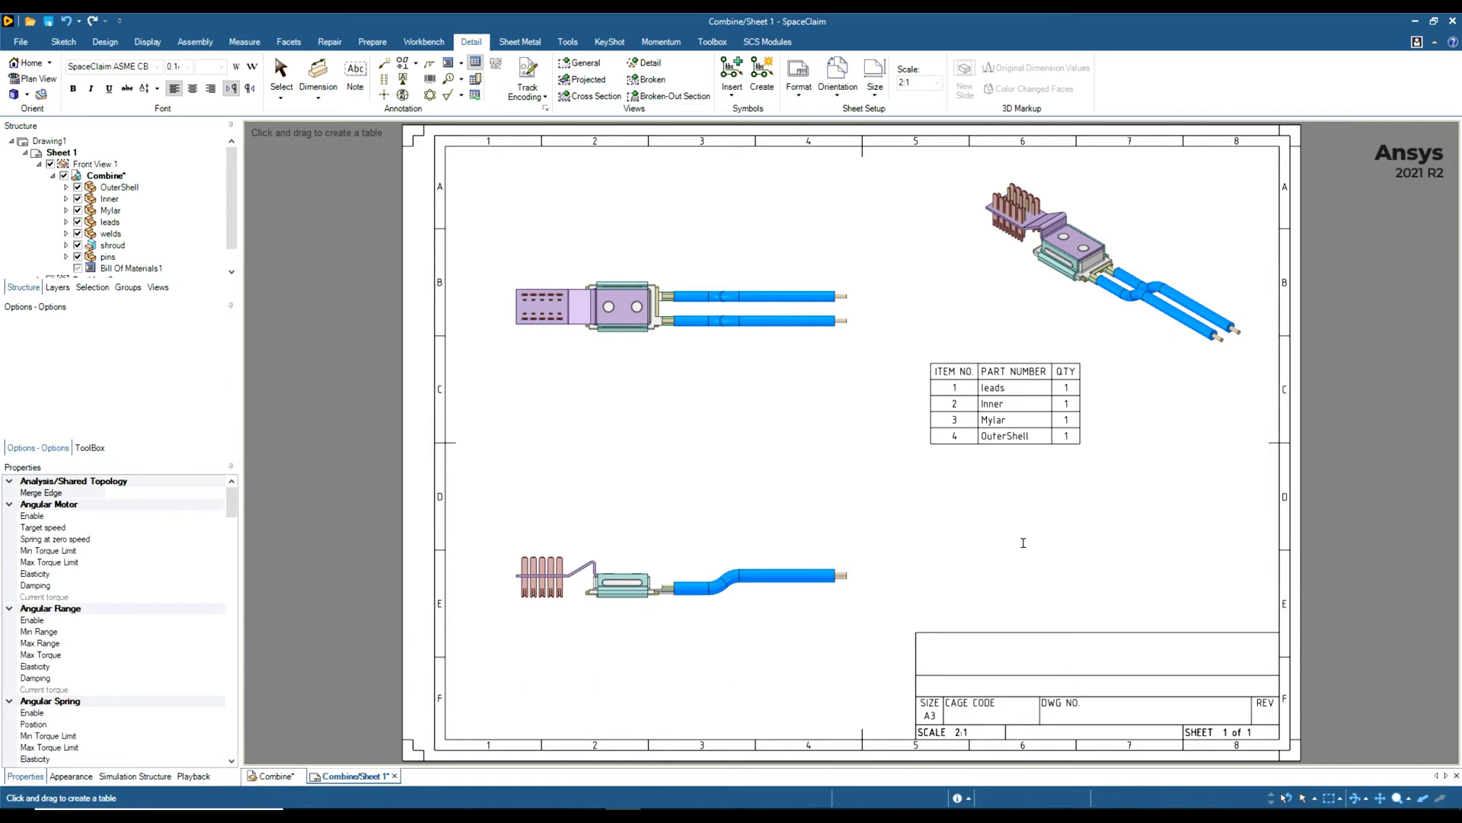
# - Reposition the BOM and insert an empty column to the right of QTY
pyautogui.click(1015, 385)
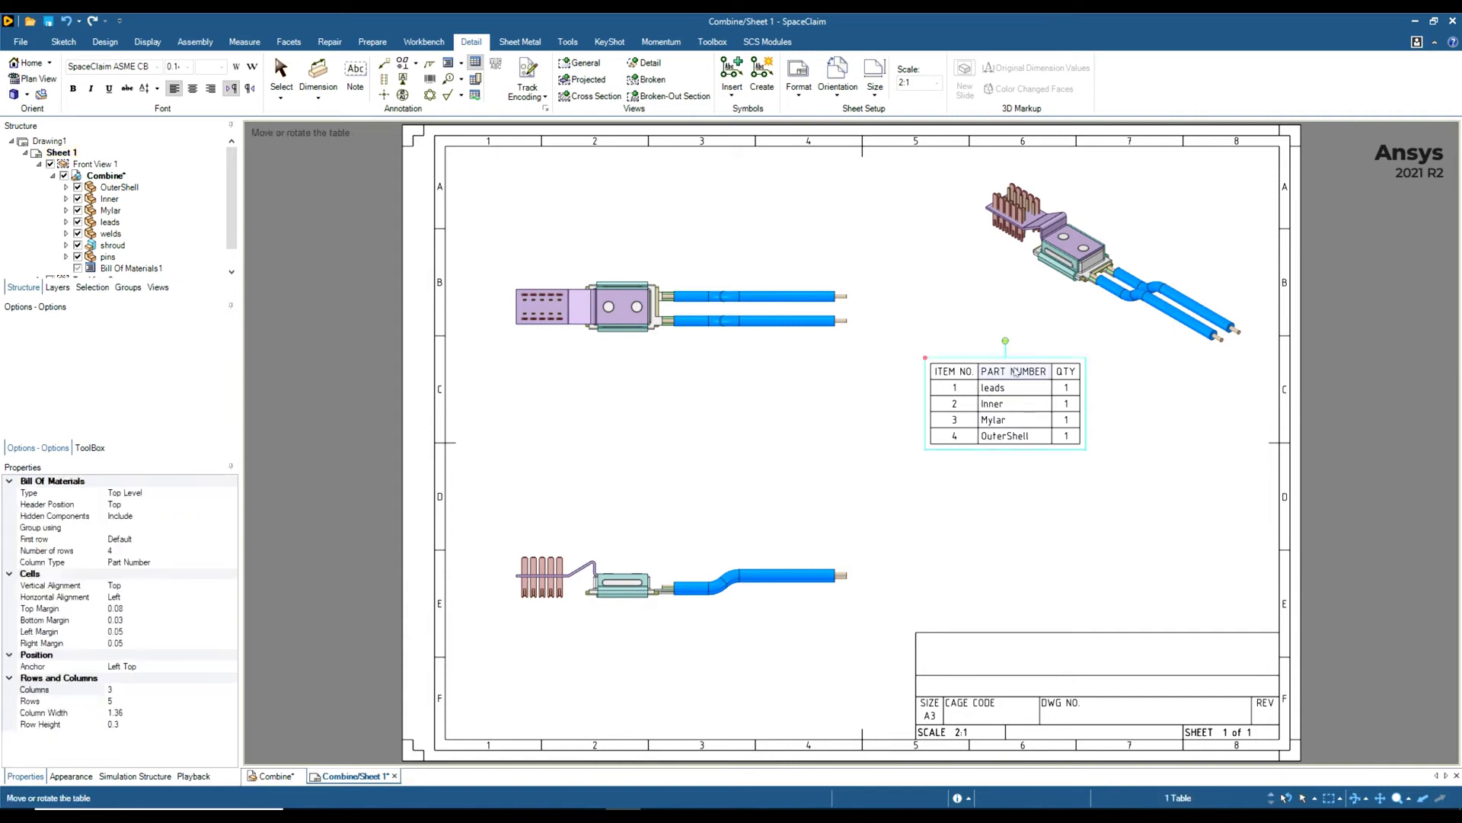
pyautogui.moveTo(933, 393); pyautogui.dragTo(967, 395)
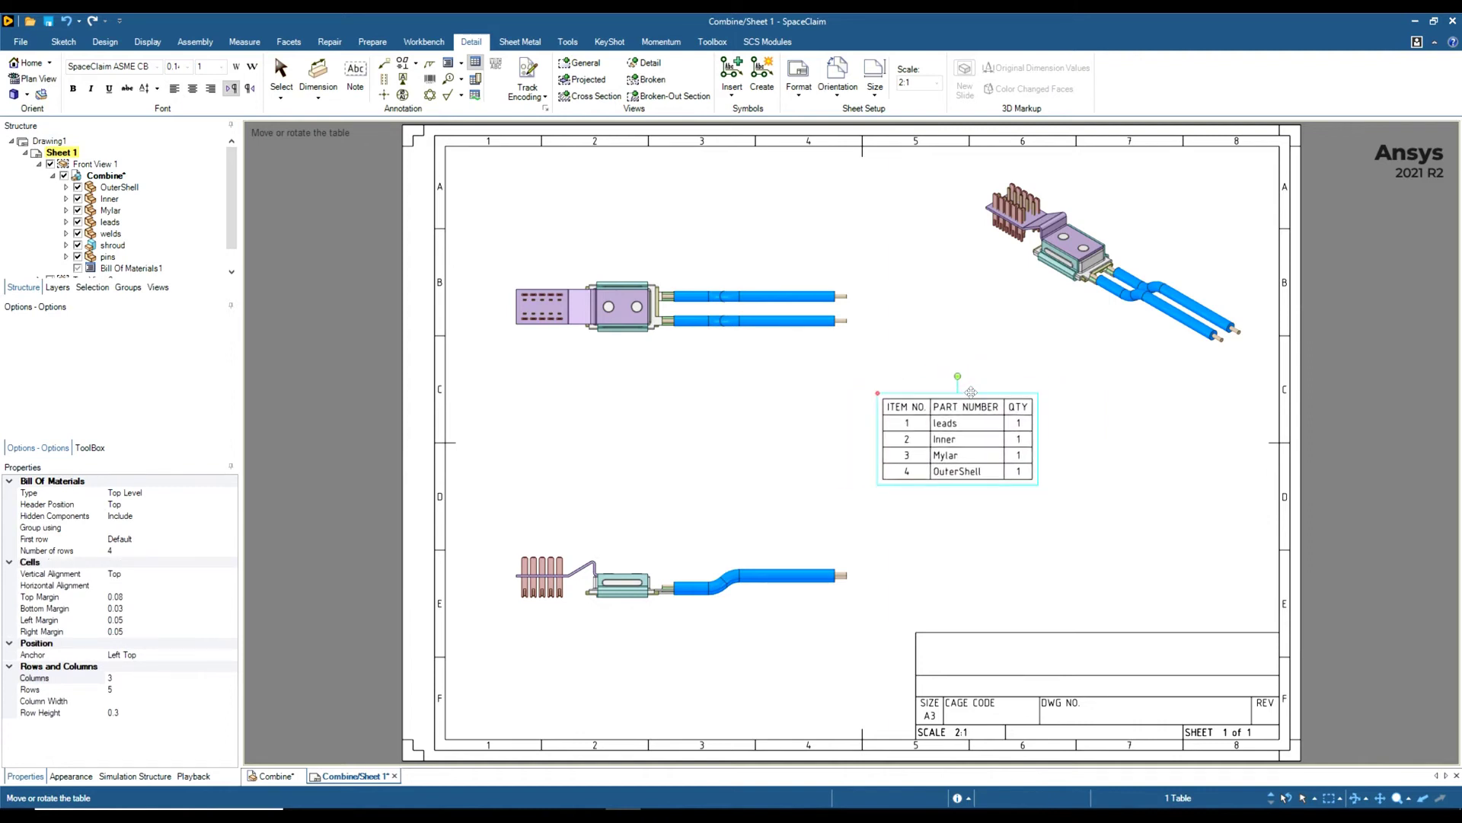
pyautogui.click(1026, 407)
pyautogui.click(1026, 408)
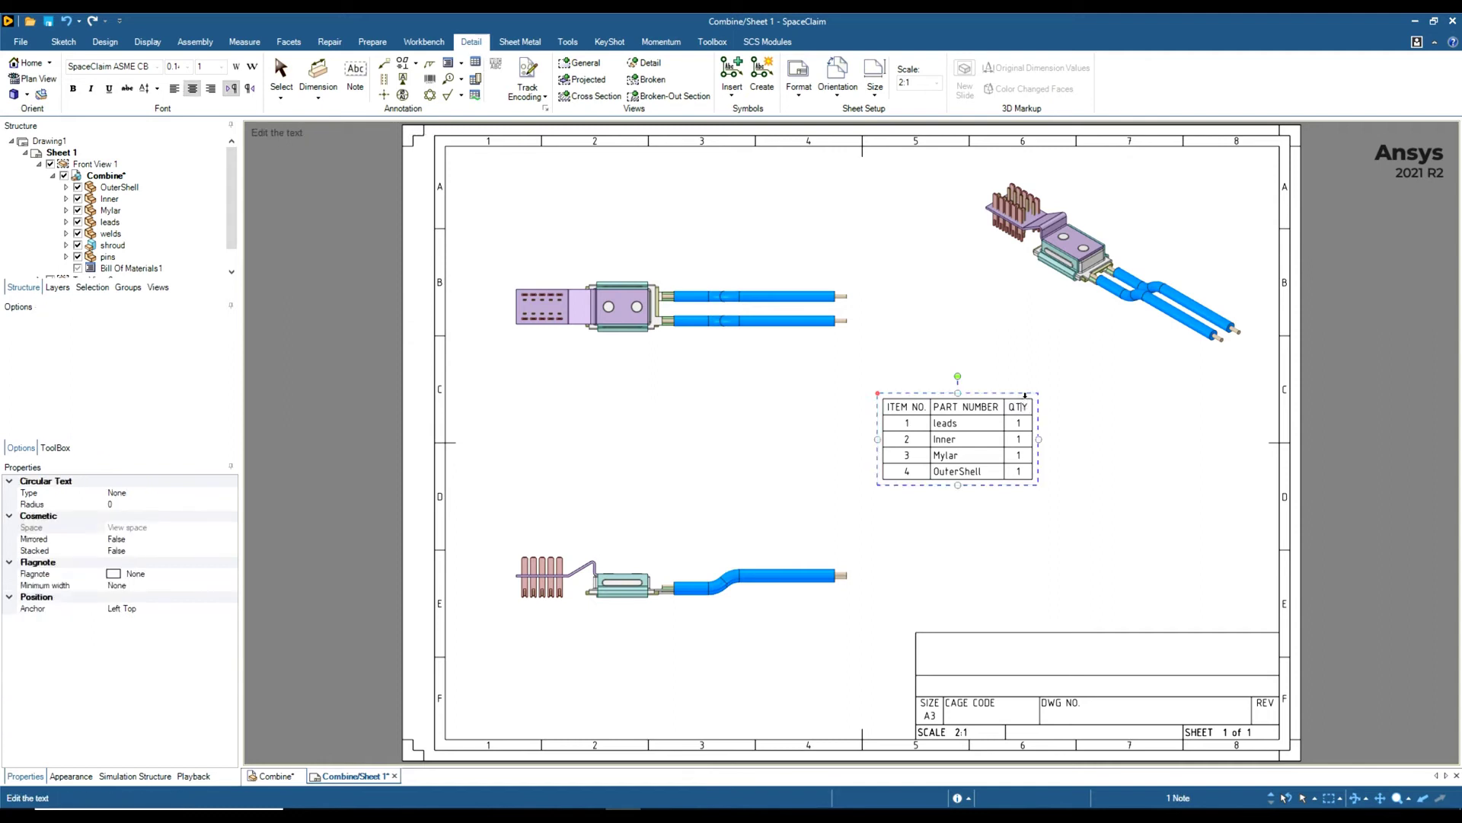
pyautogui.click(1025, 395)
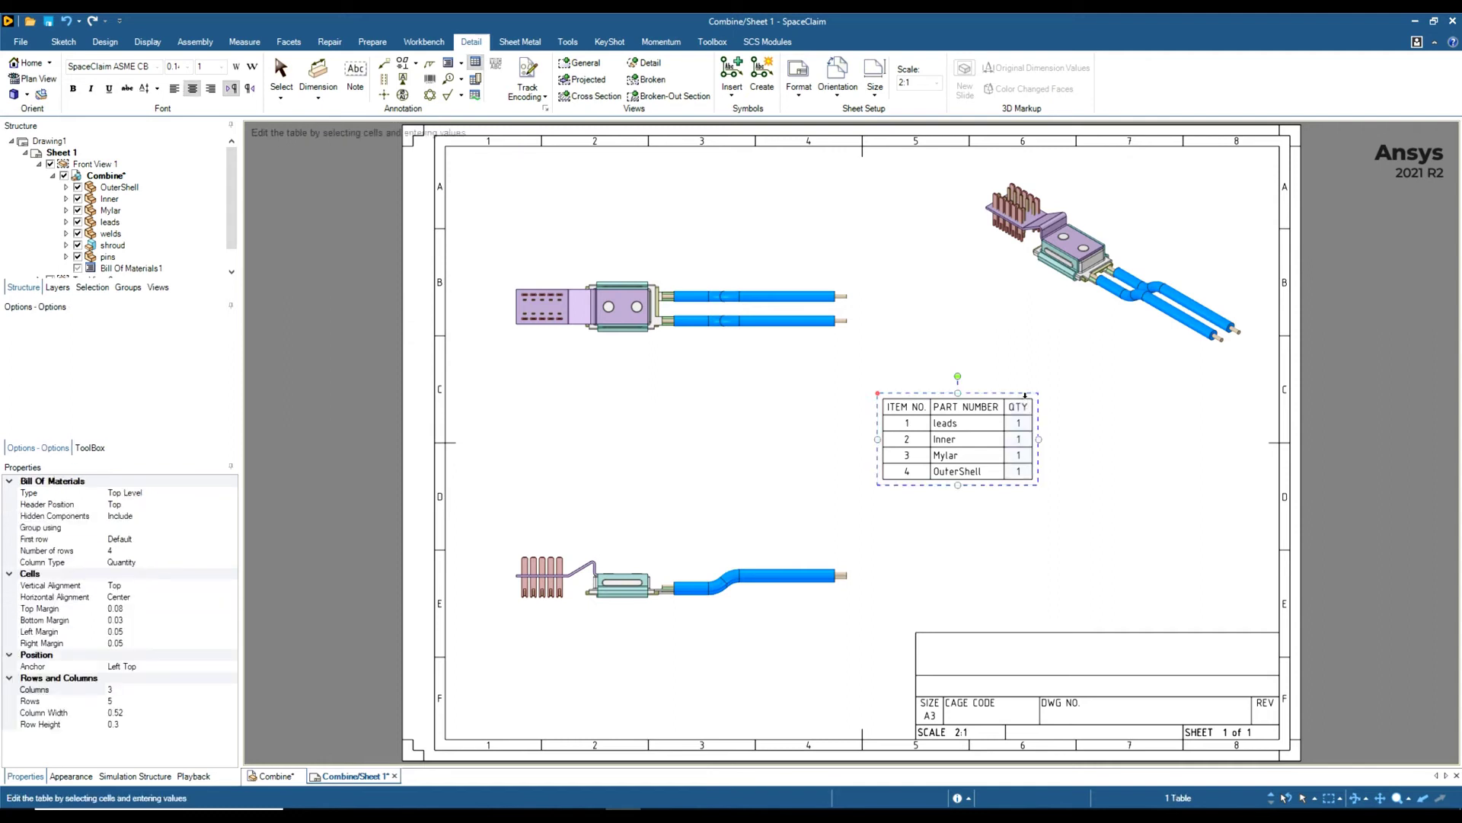
pyautogui.rightClick(1025, 395)
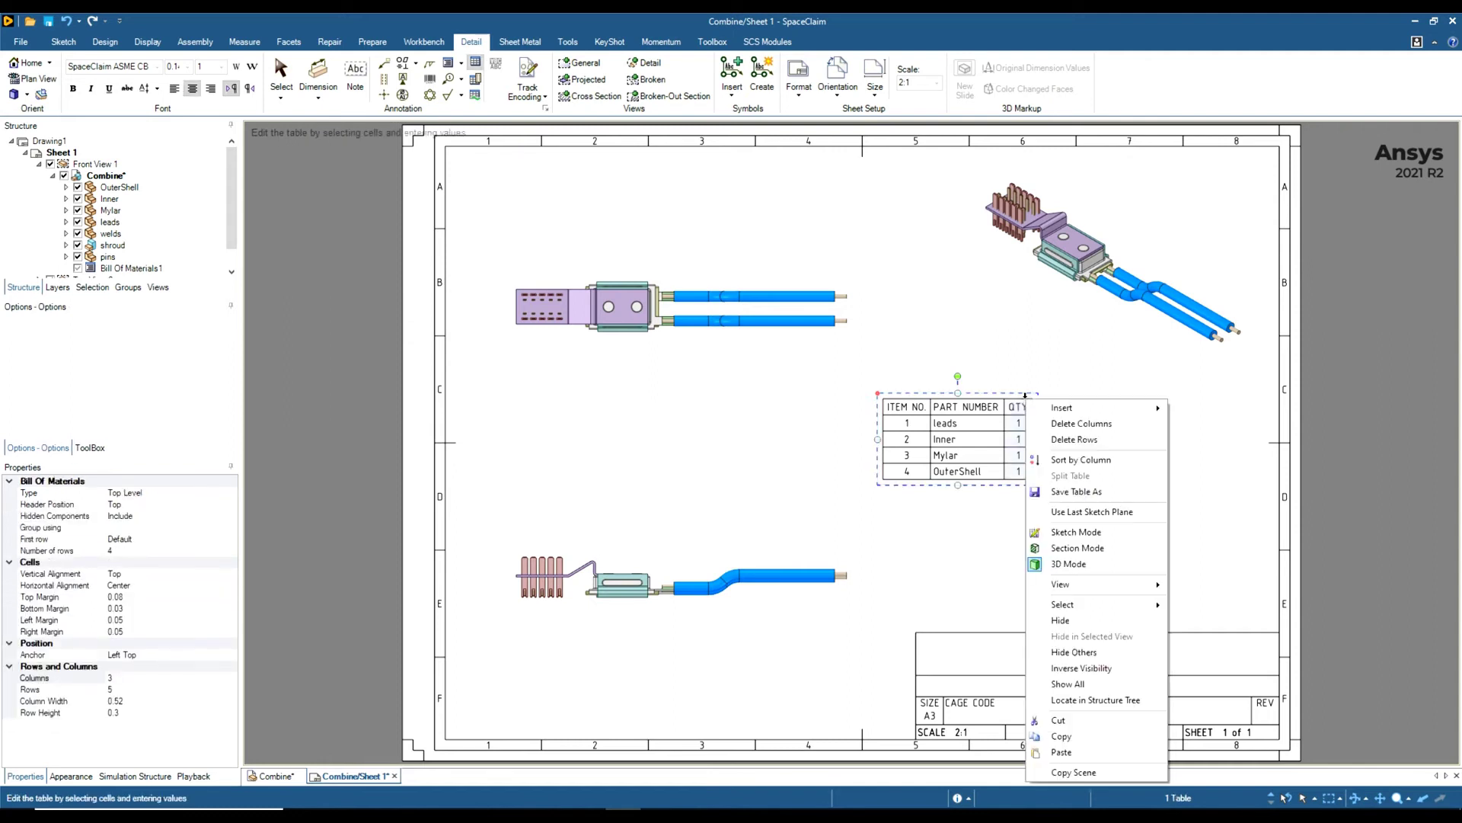
pyautogui.moveTo(1075, 410)
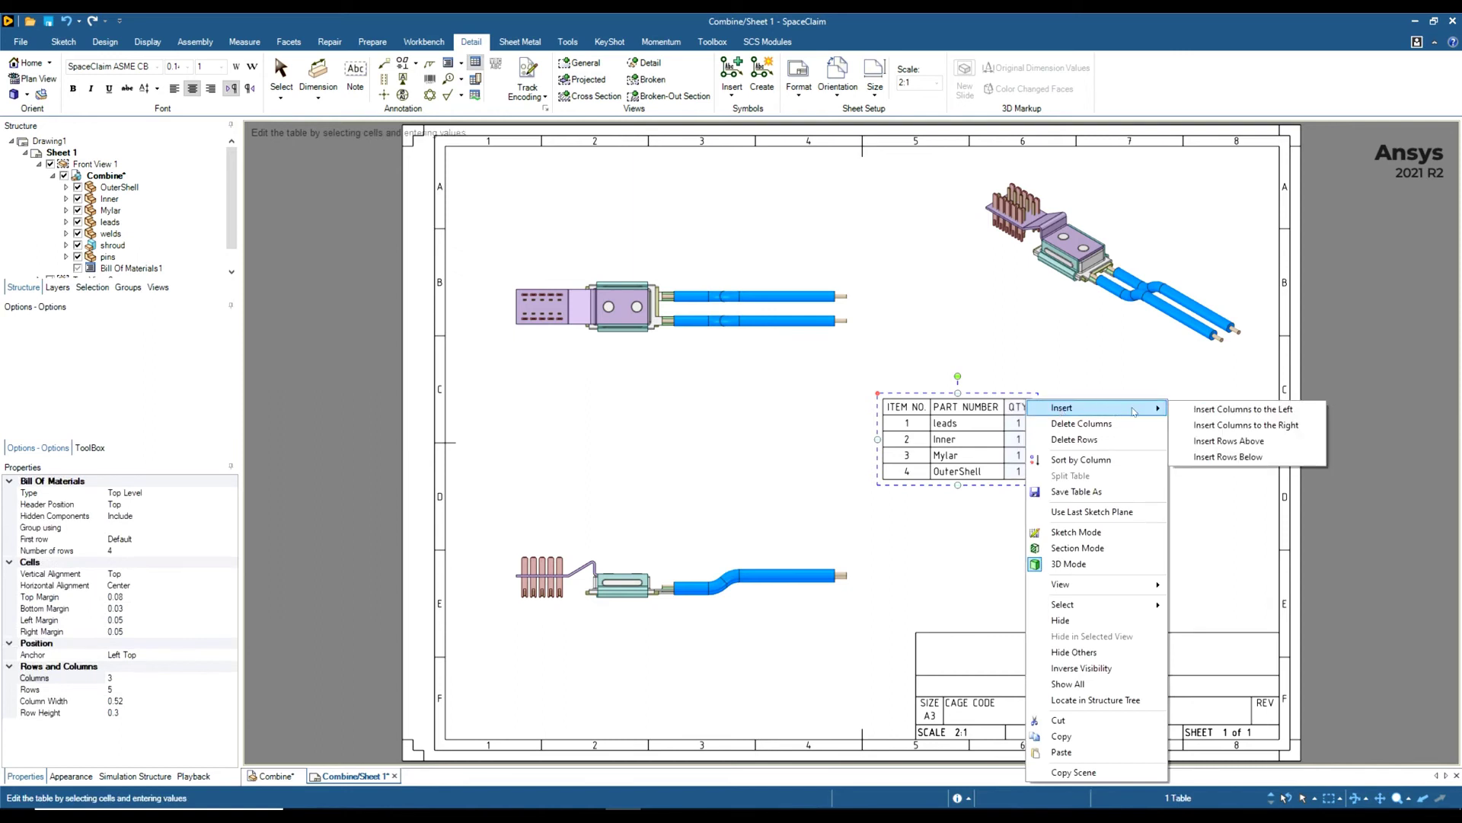
pyautogui.click(1211, 425)
pyautogui.click(1118, 559)
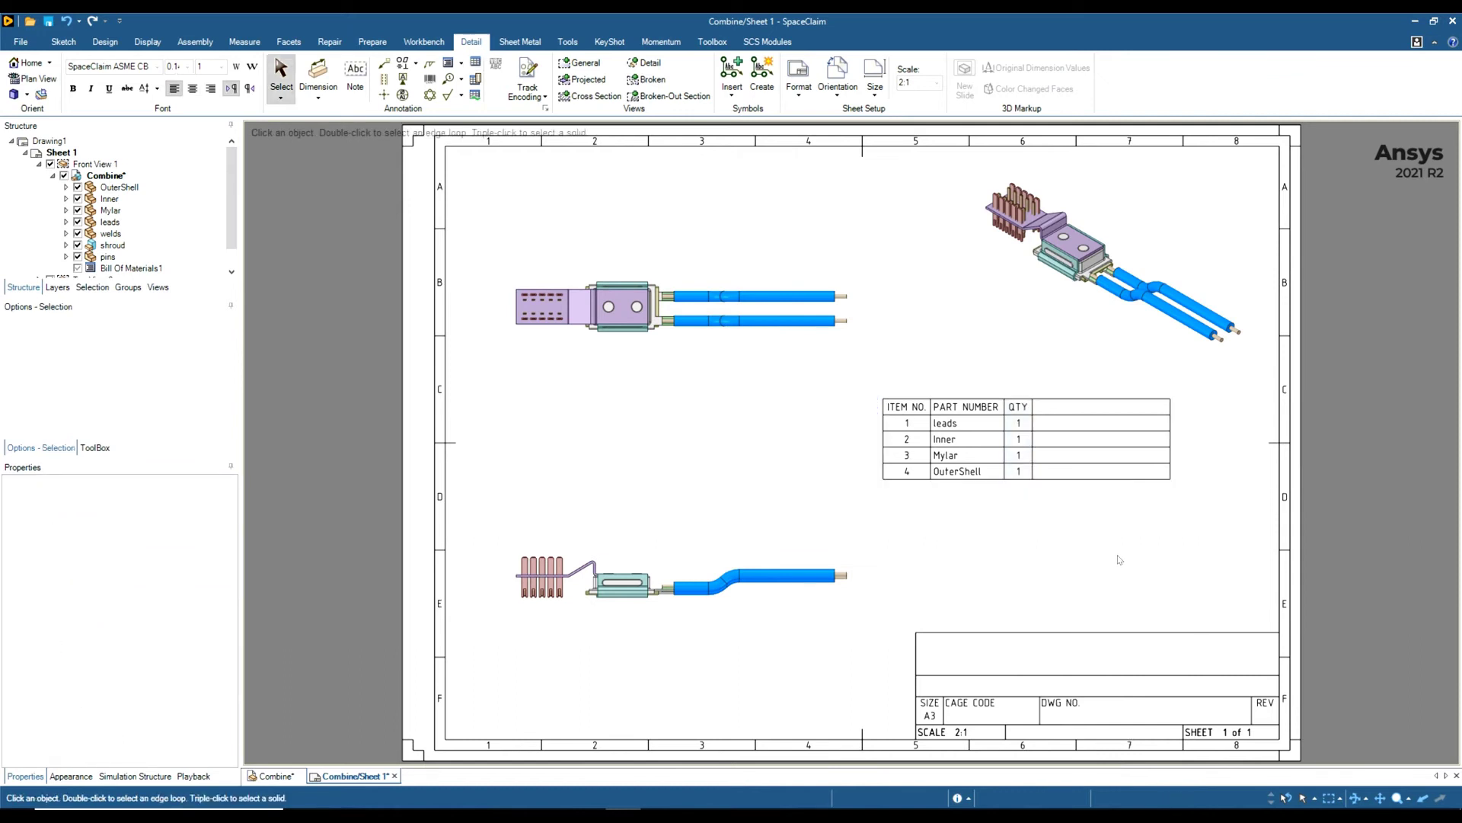
# - Set the new column's type to Material Property with value Name, showing Aluminum 1060-H12 for OuterShell
pyautogui.click(1105, 405)
pyautogui.click(1103, 401)
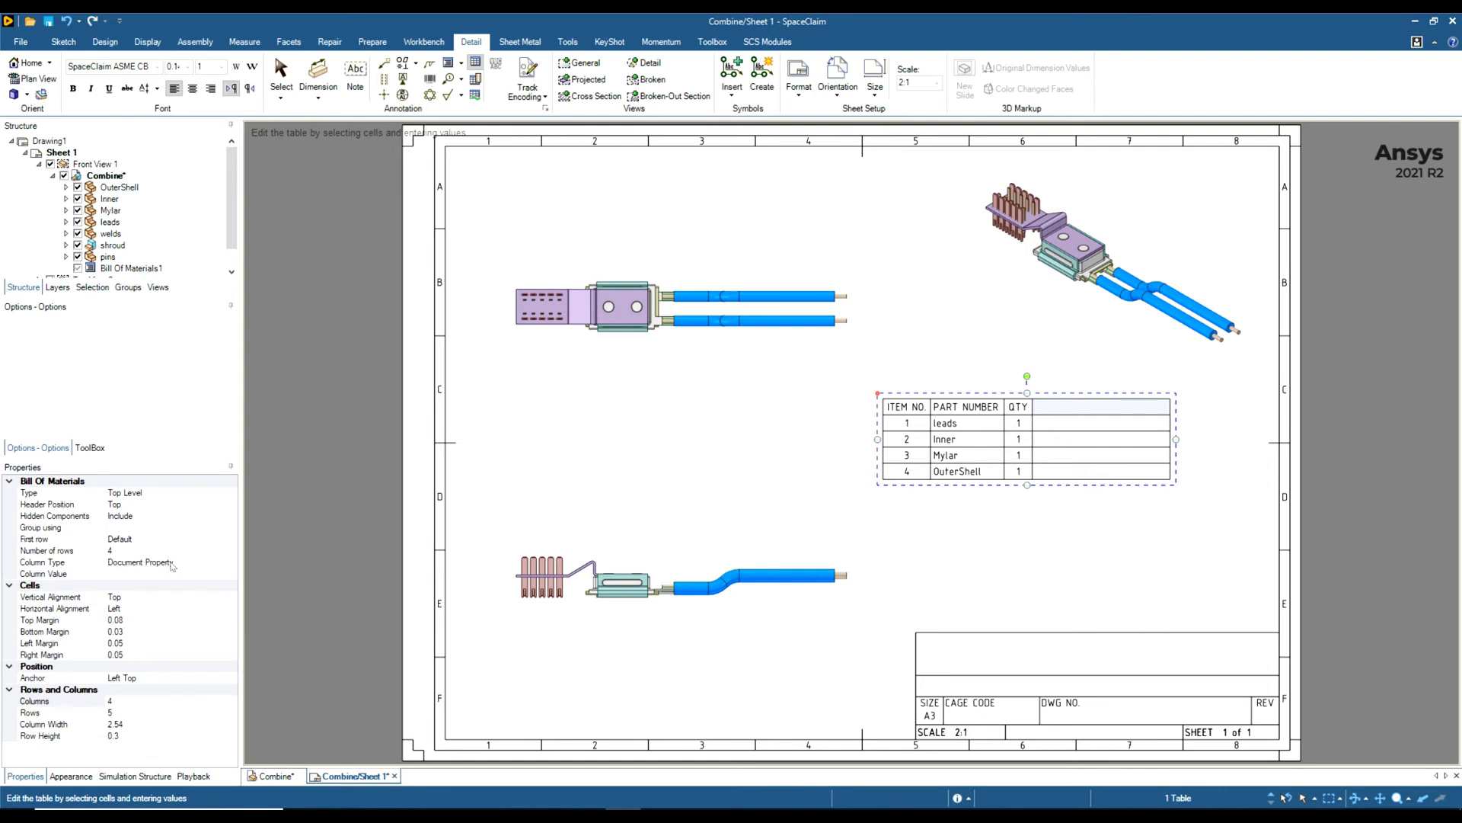
pyautogui.click(221, 573)
pyautogui.click(231, 573)
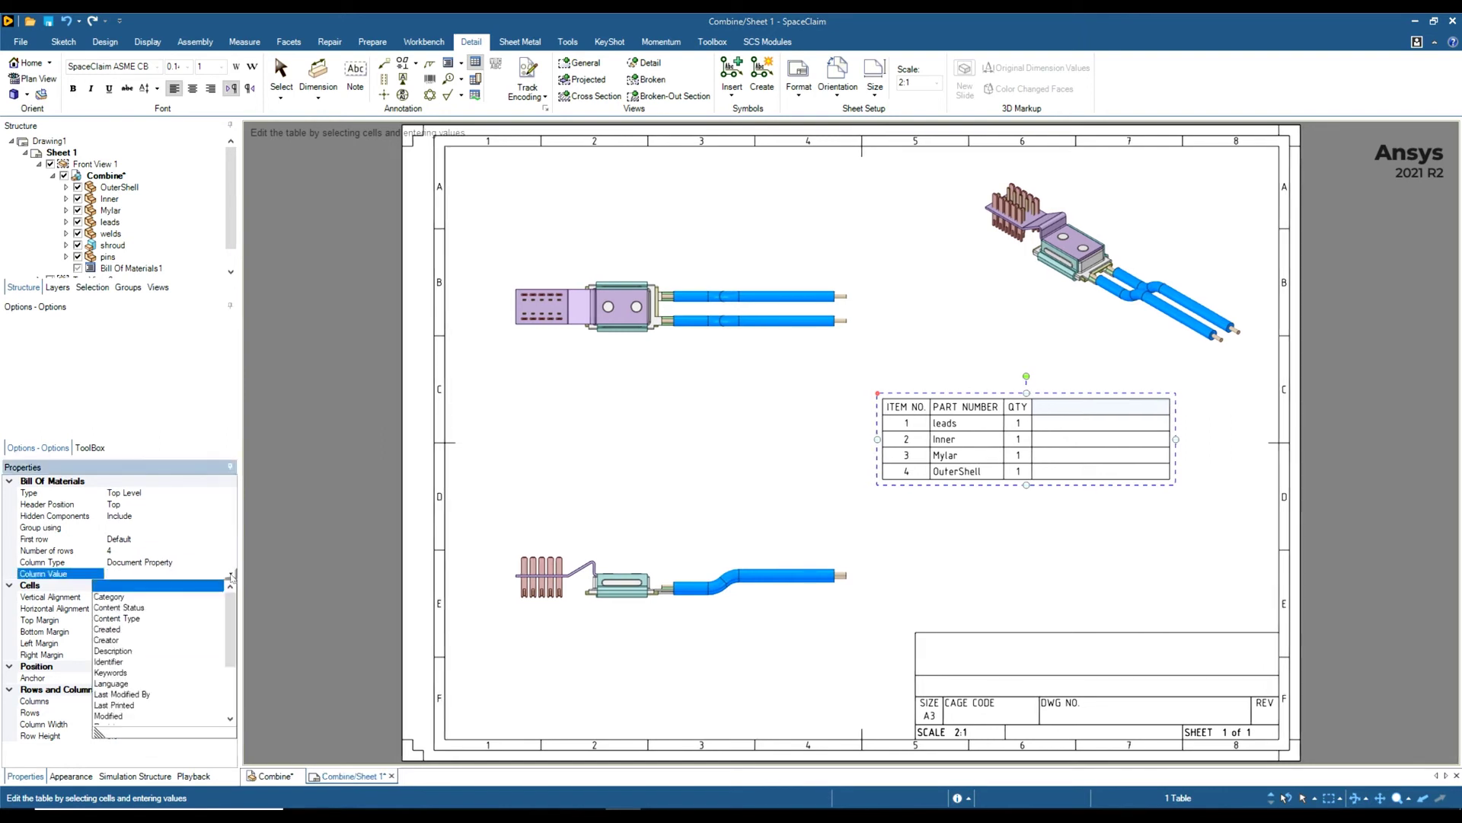
pyautogui.moveTo(230, 607); pyautogui.dragTo(233, 650)
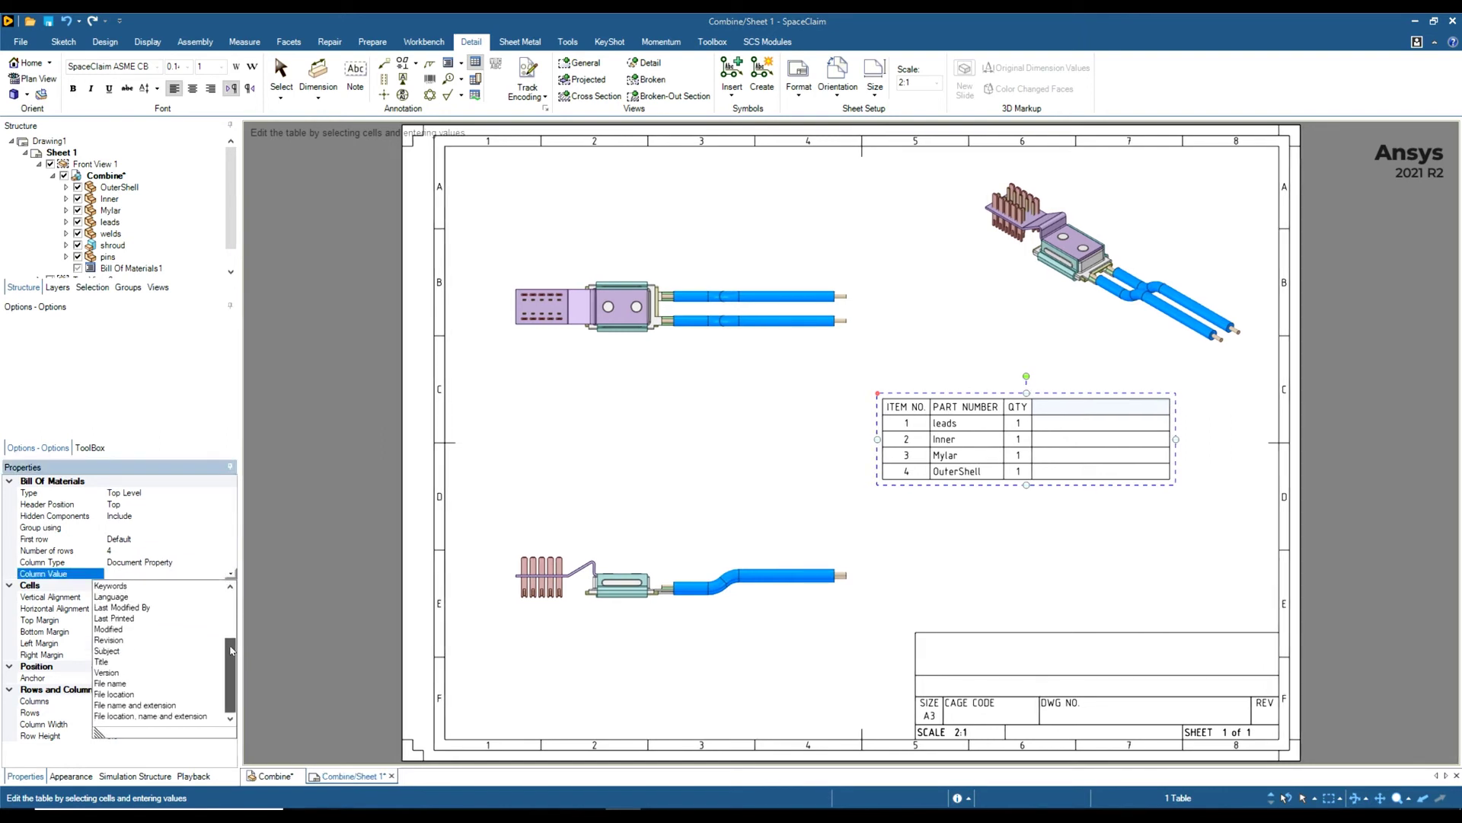
pyautogui.click(208, 562)
pyautogui.click(208, 562)
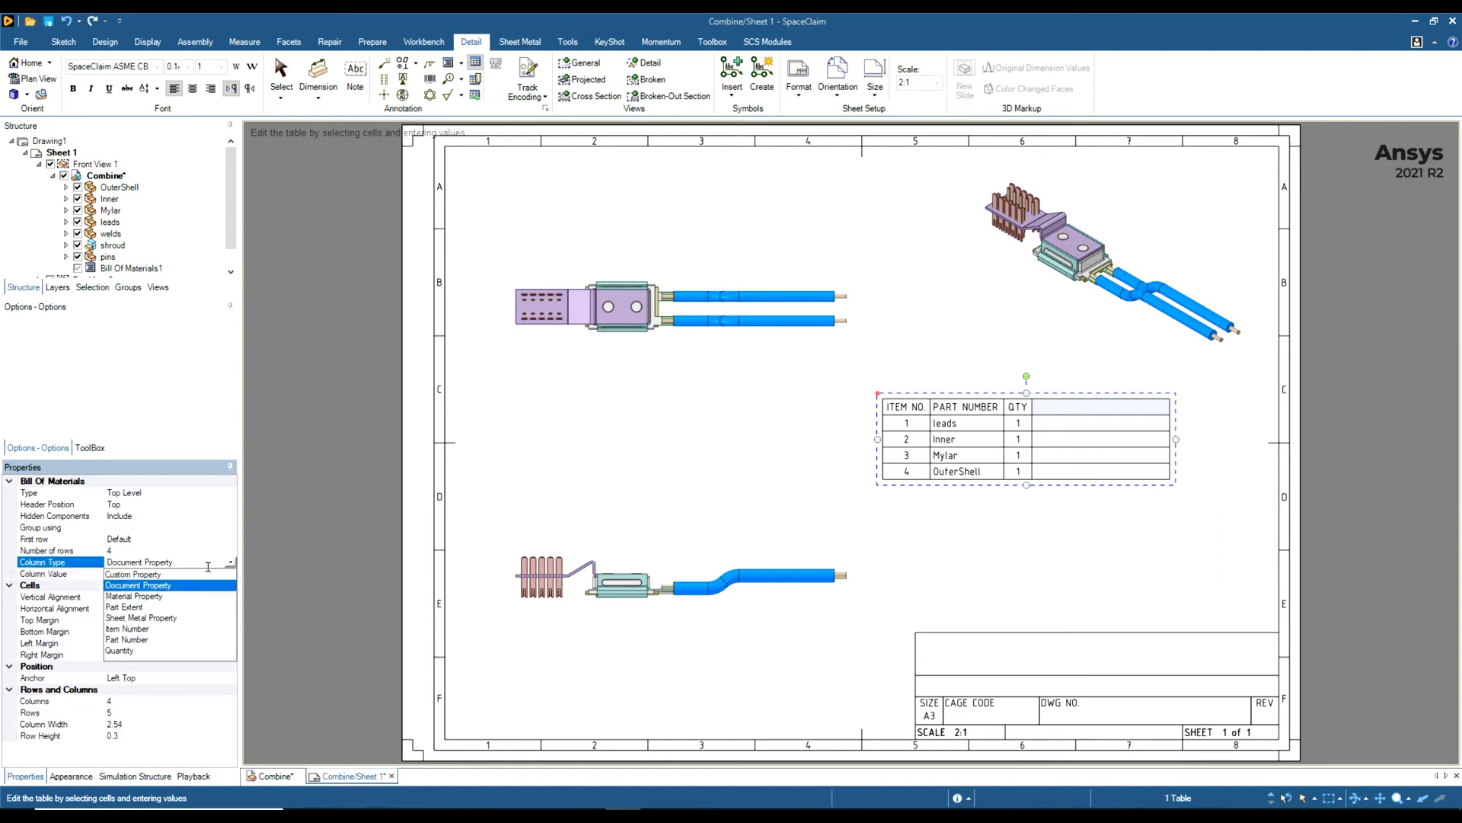
pyautogui.click(149, 599)
pyautogui.click(231, 575)
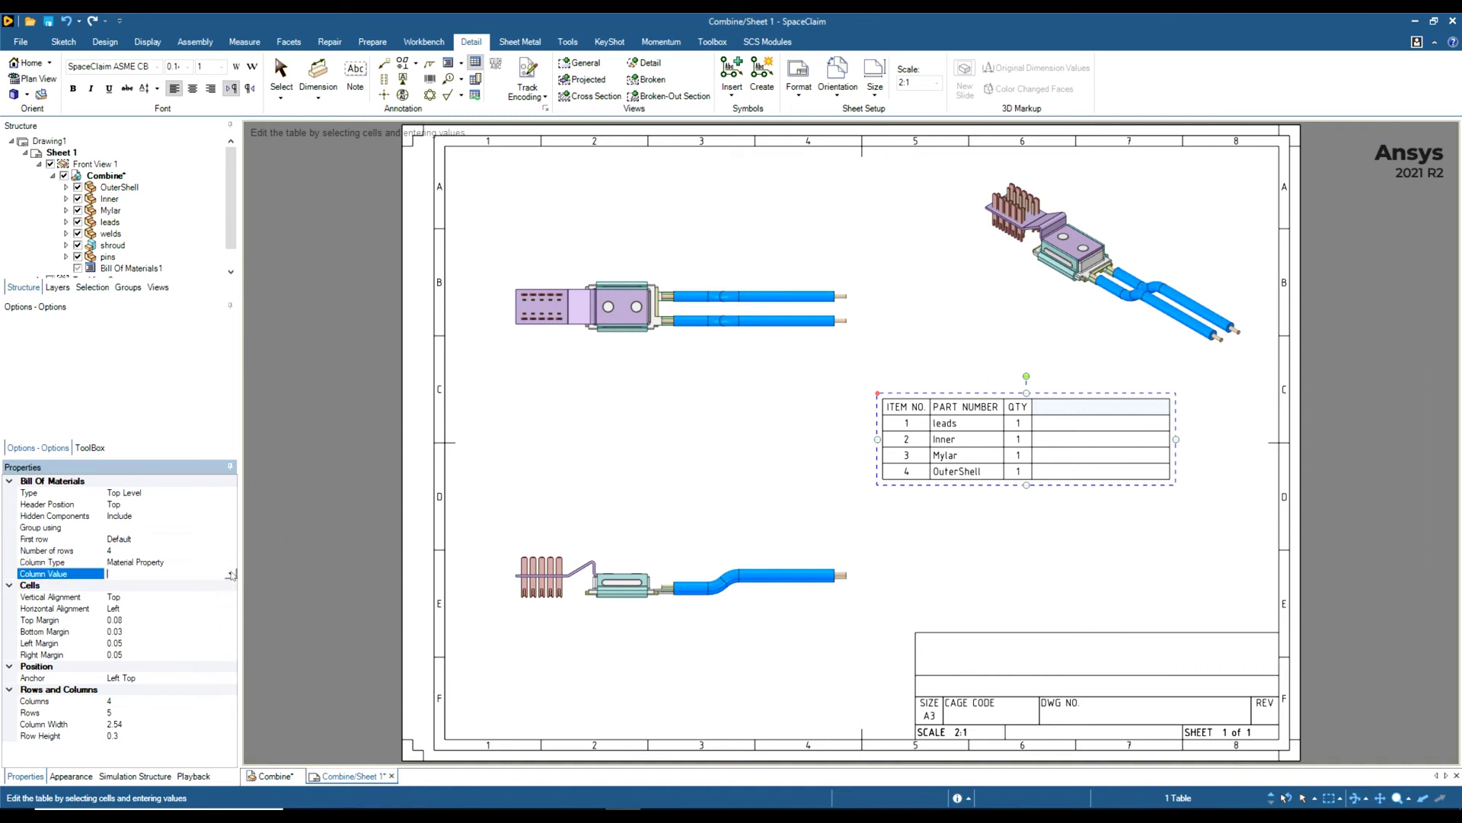
pyautogui.click(232, 575)
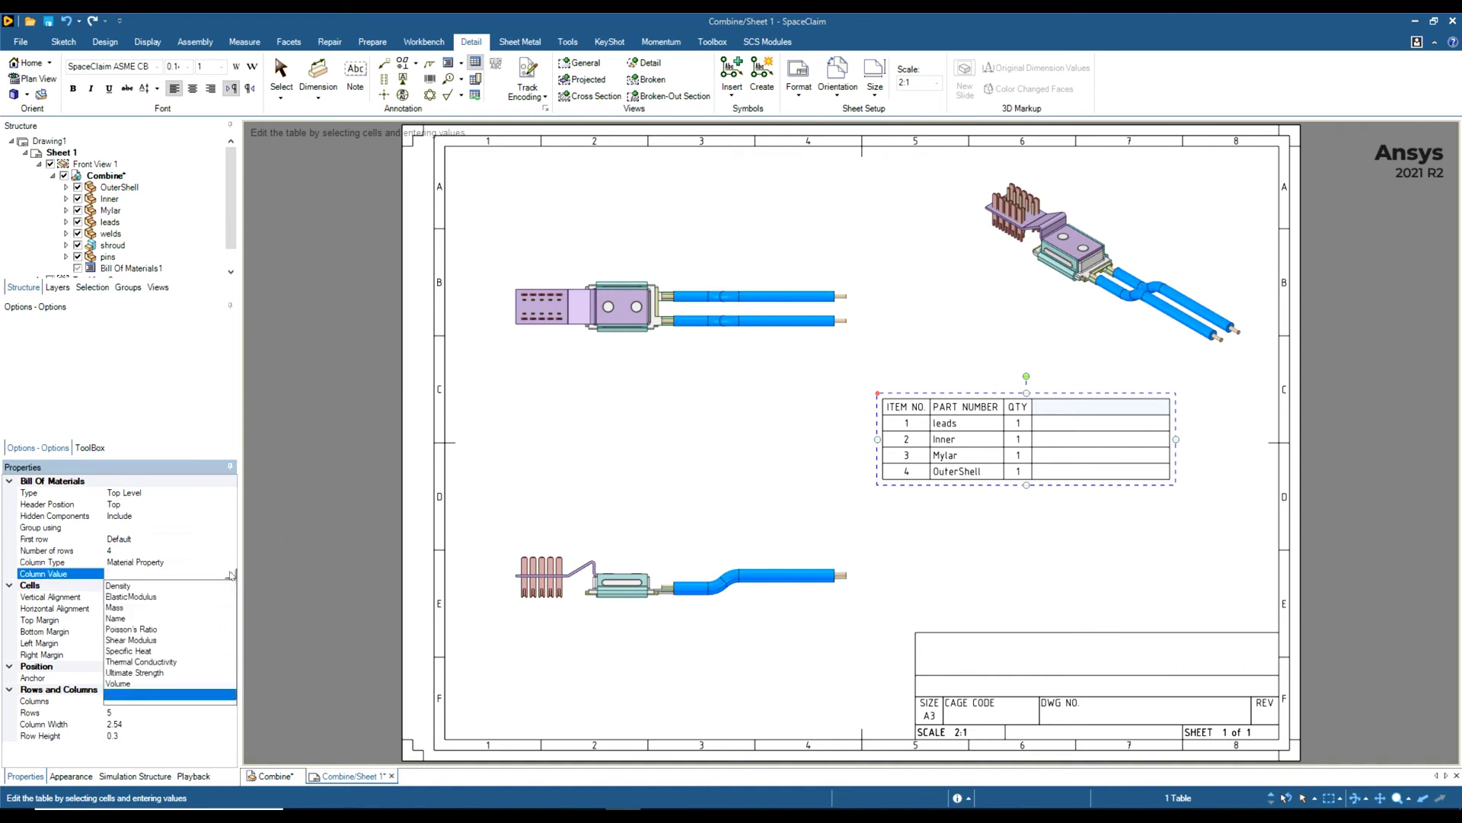
pyautogui.click(125, 619)
pyautogui.click(1025, 544)
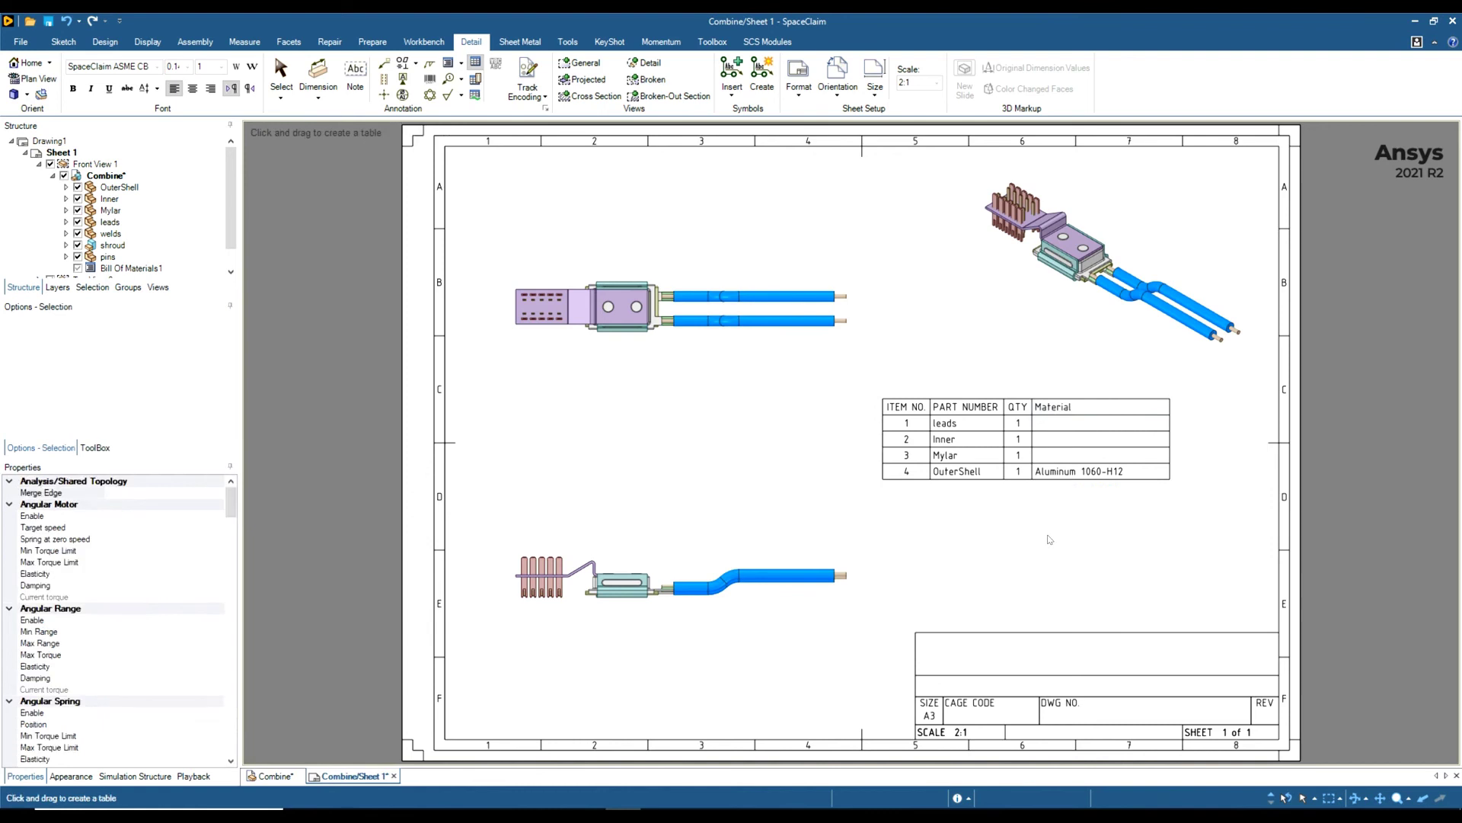
# - Check the OuterShell row's material cell, then return to the Combine 3D model
pyautogui.click(969, 475)
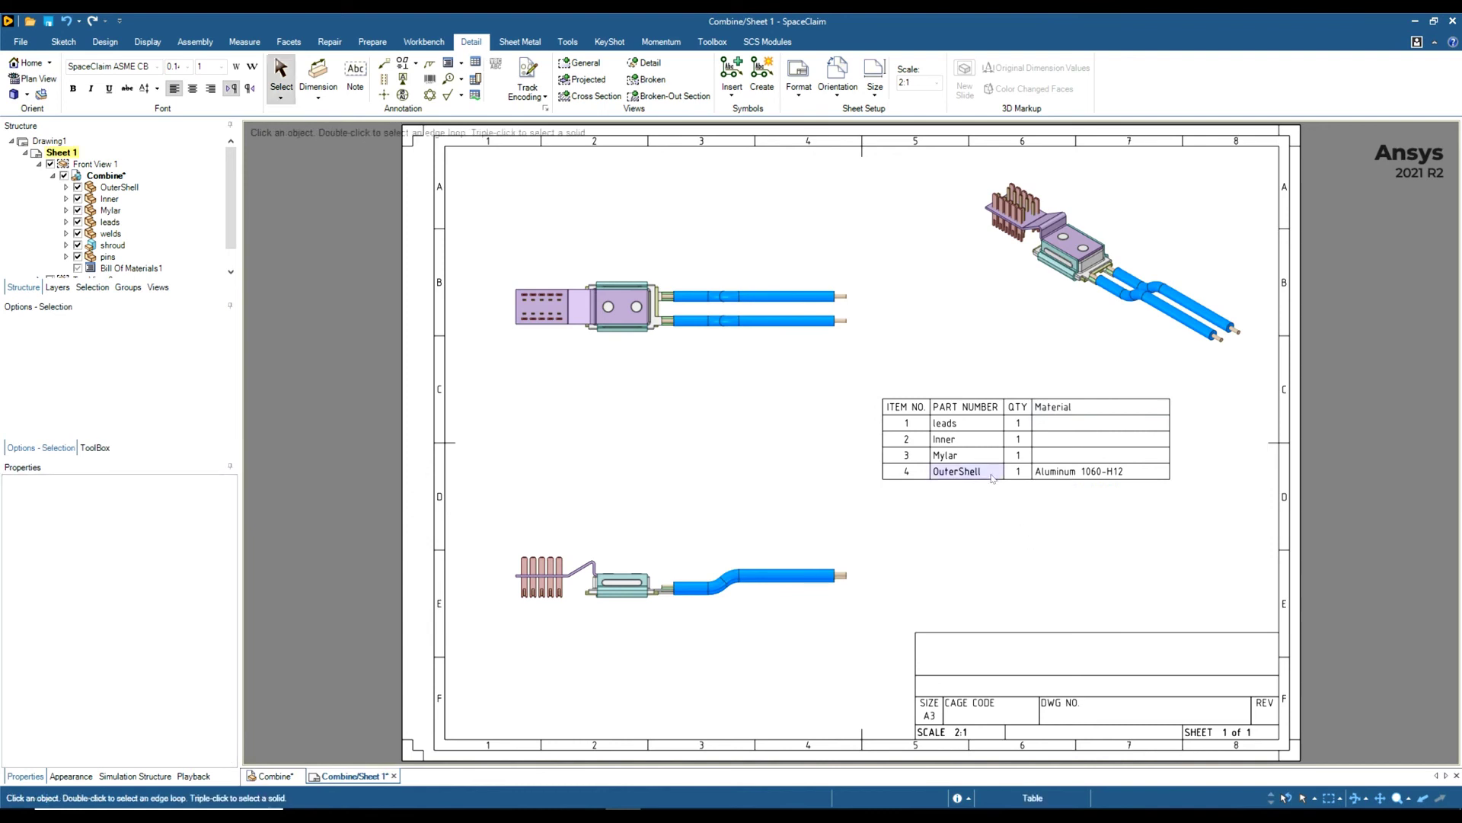
pyautogui.click(1060, 475)
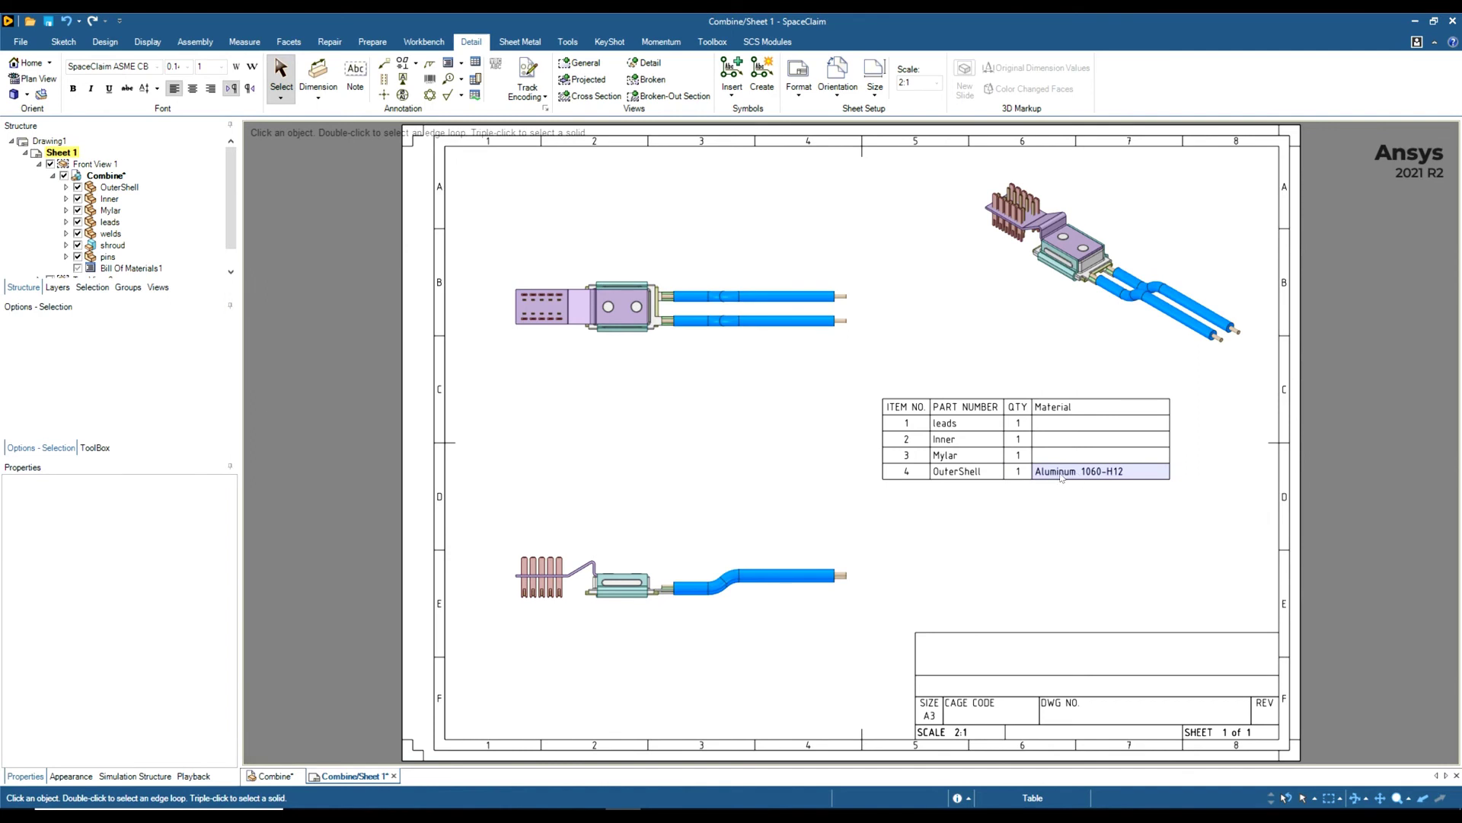
pyautogui.click(963, 473)
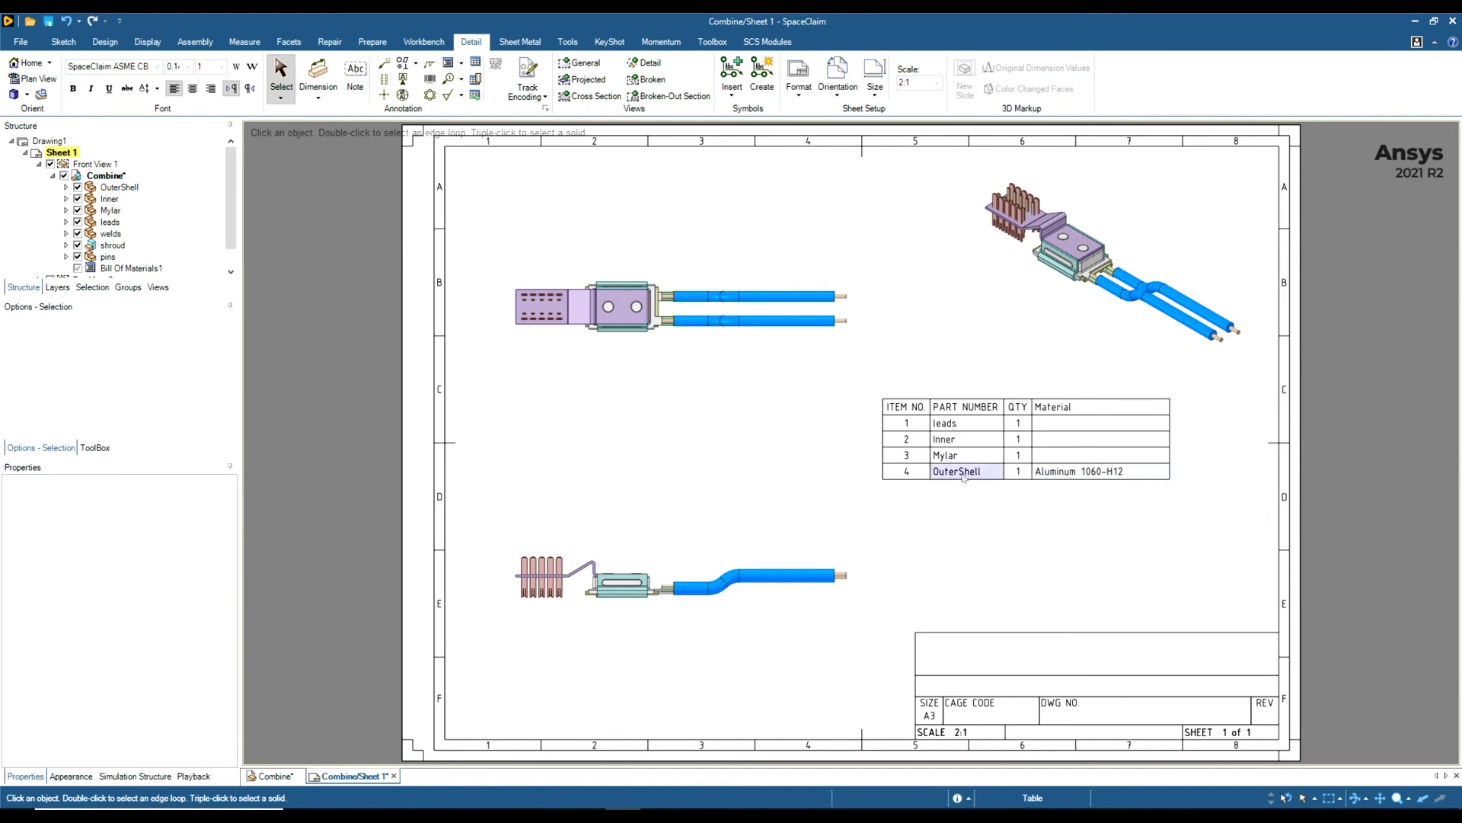
pyautogui.click(963, 439)
pyautogui.press('Escape')
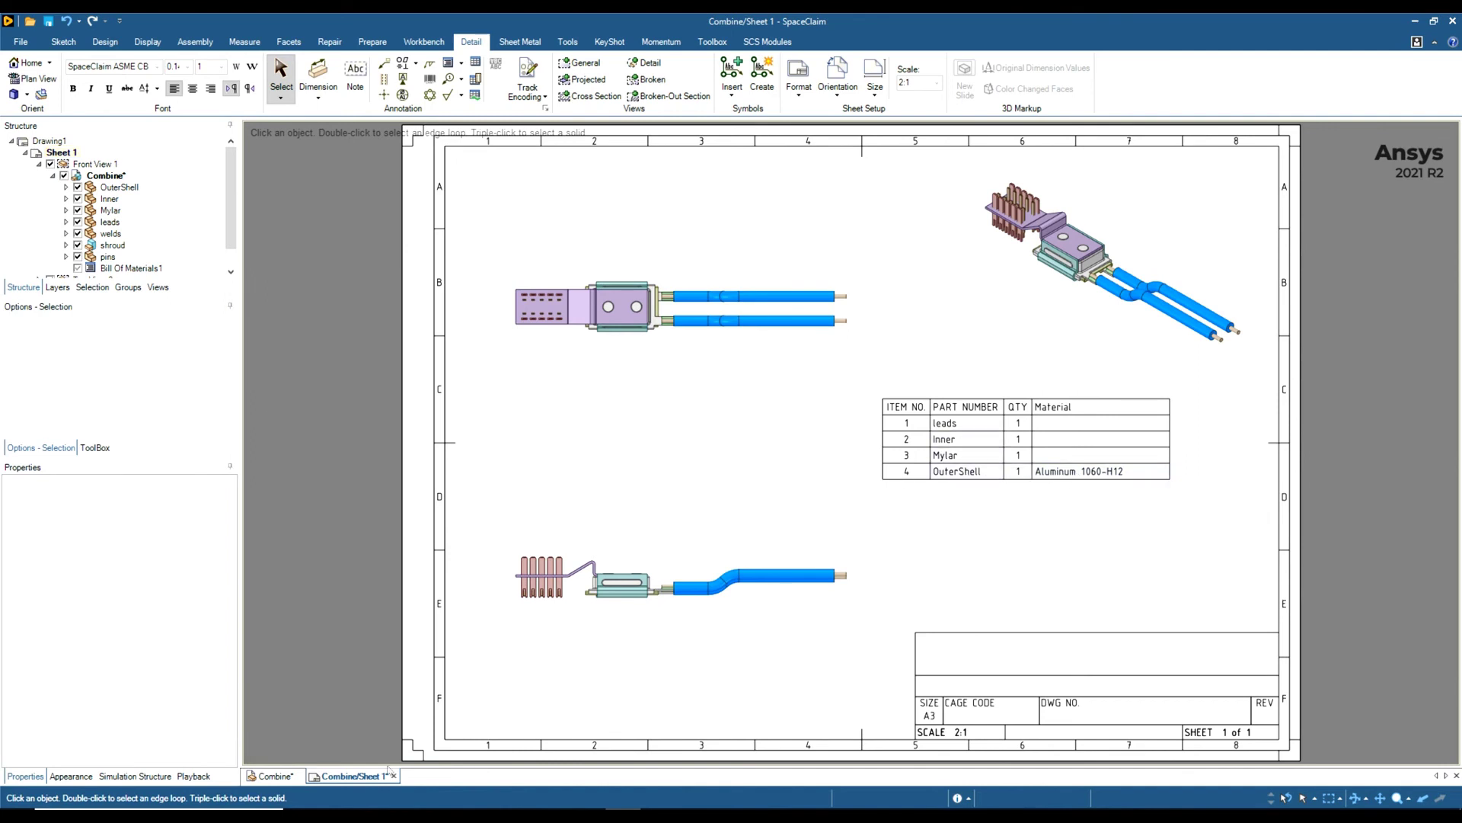
pyautogui.click(275, 775)
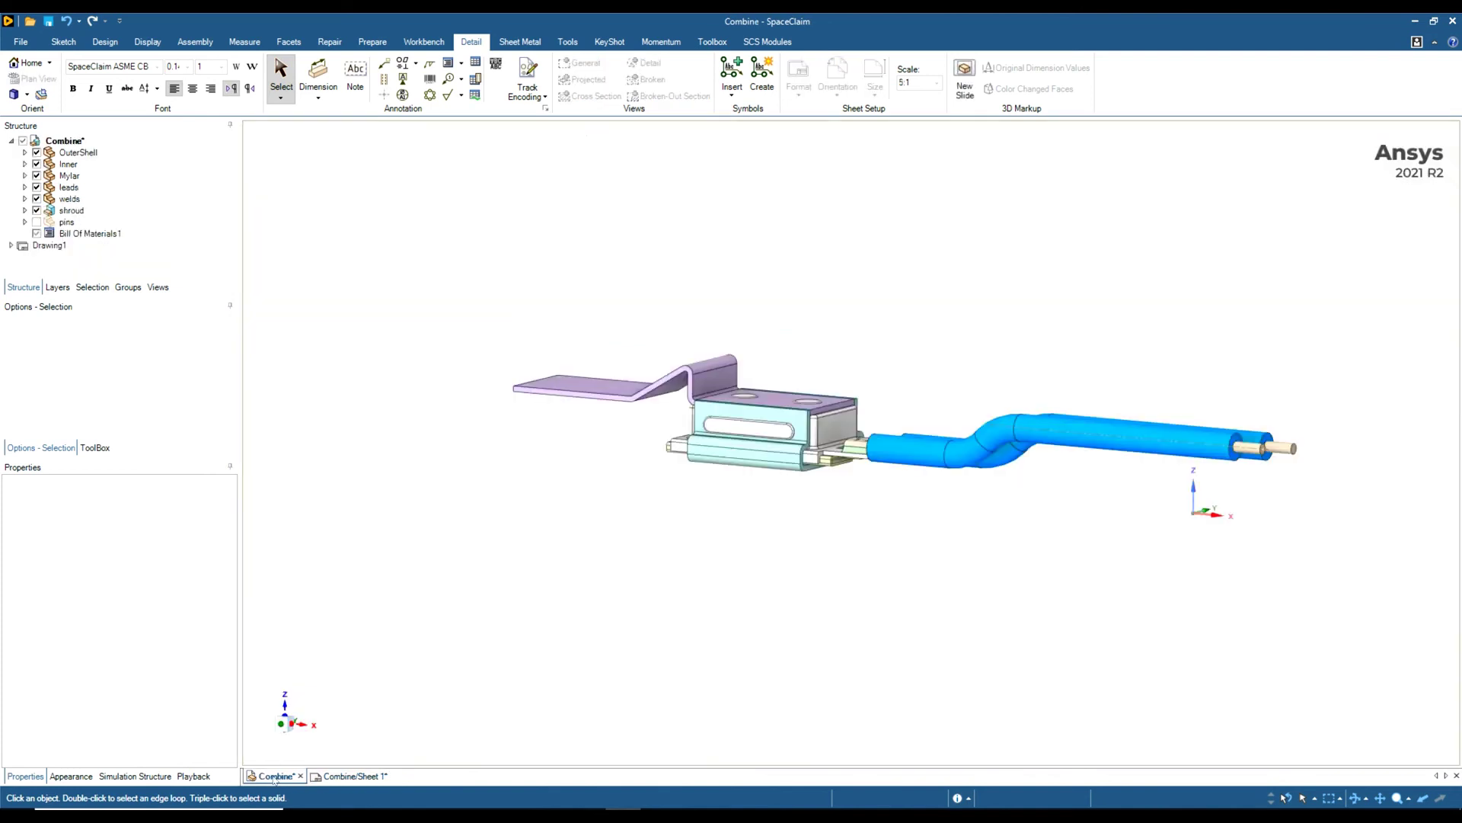
# - Confirm OuterShell has Aluminum 1060-H12 and that the leads part has no material yet
pyautogui.click(78, 153)
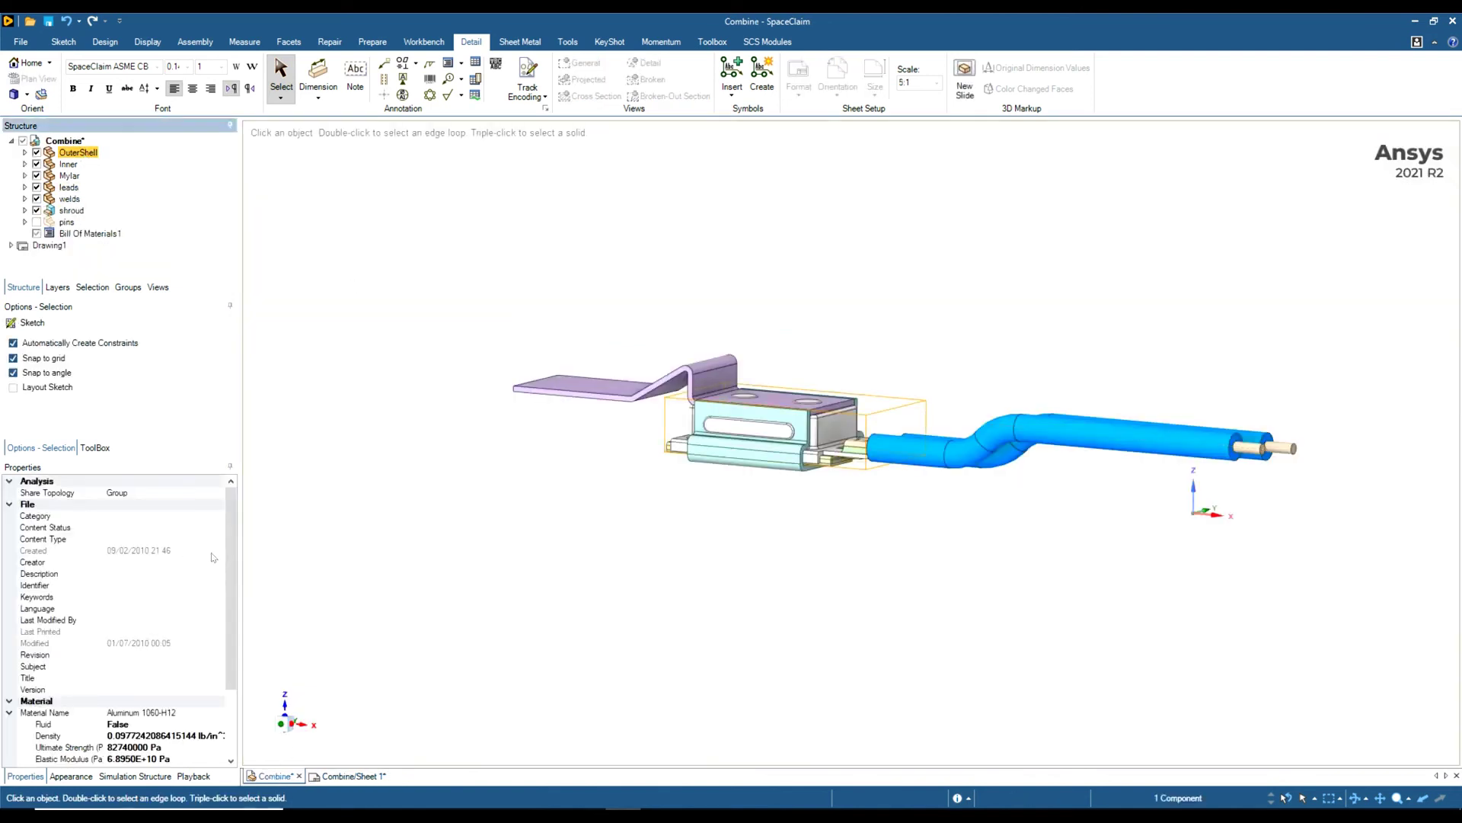
pyautogui.scroll(-3, 230, 547)
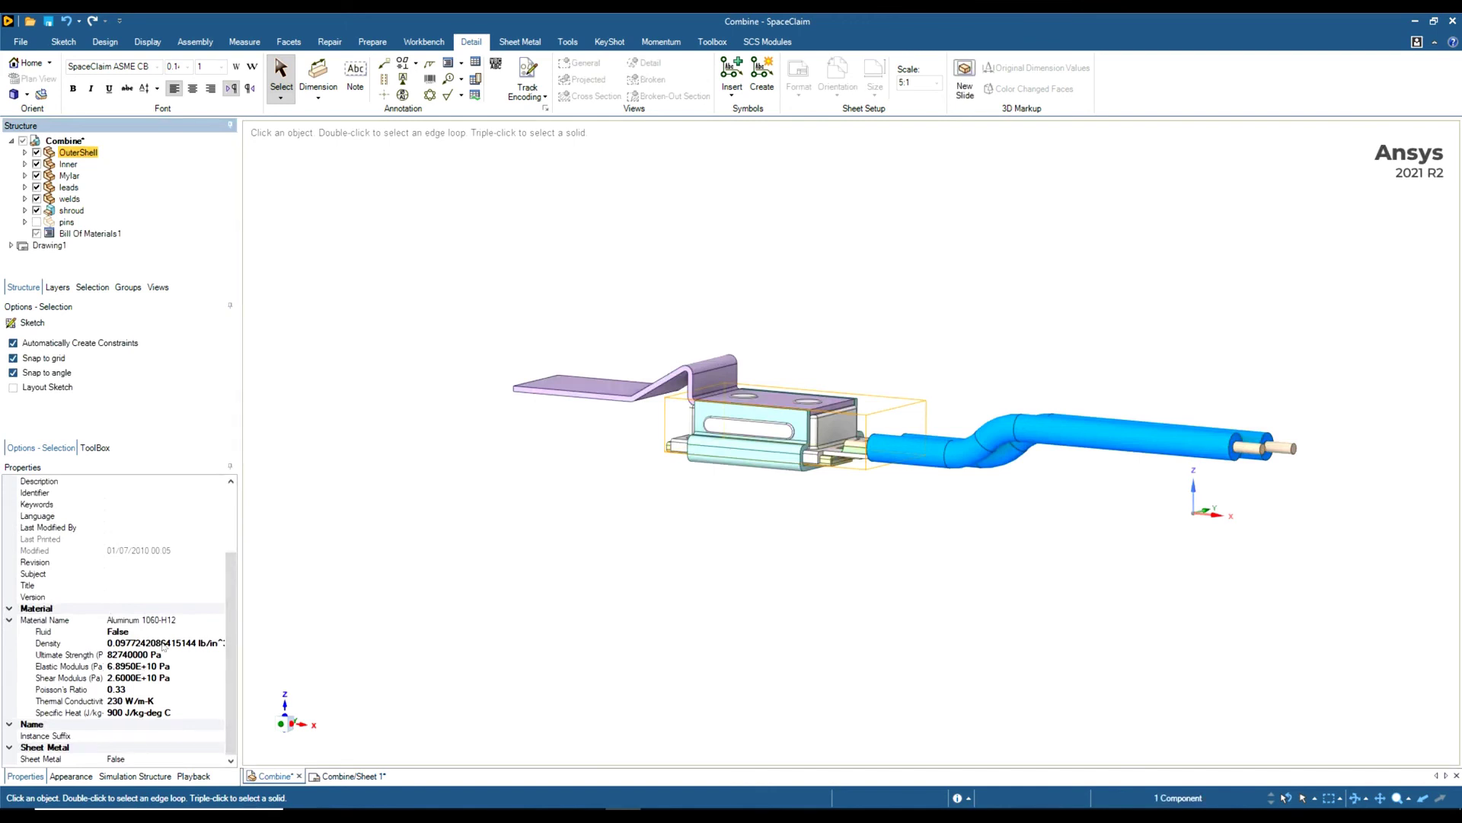
pyautogui.click(352, 775)
pyautogui.click(271, 775)
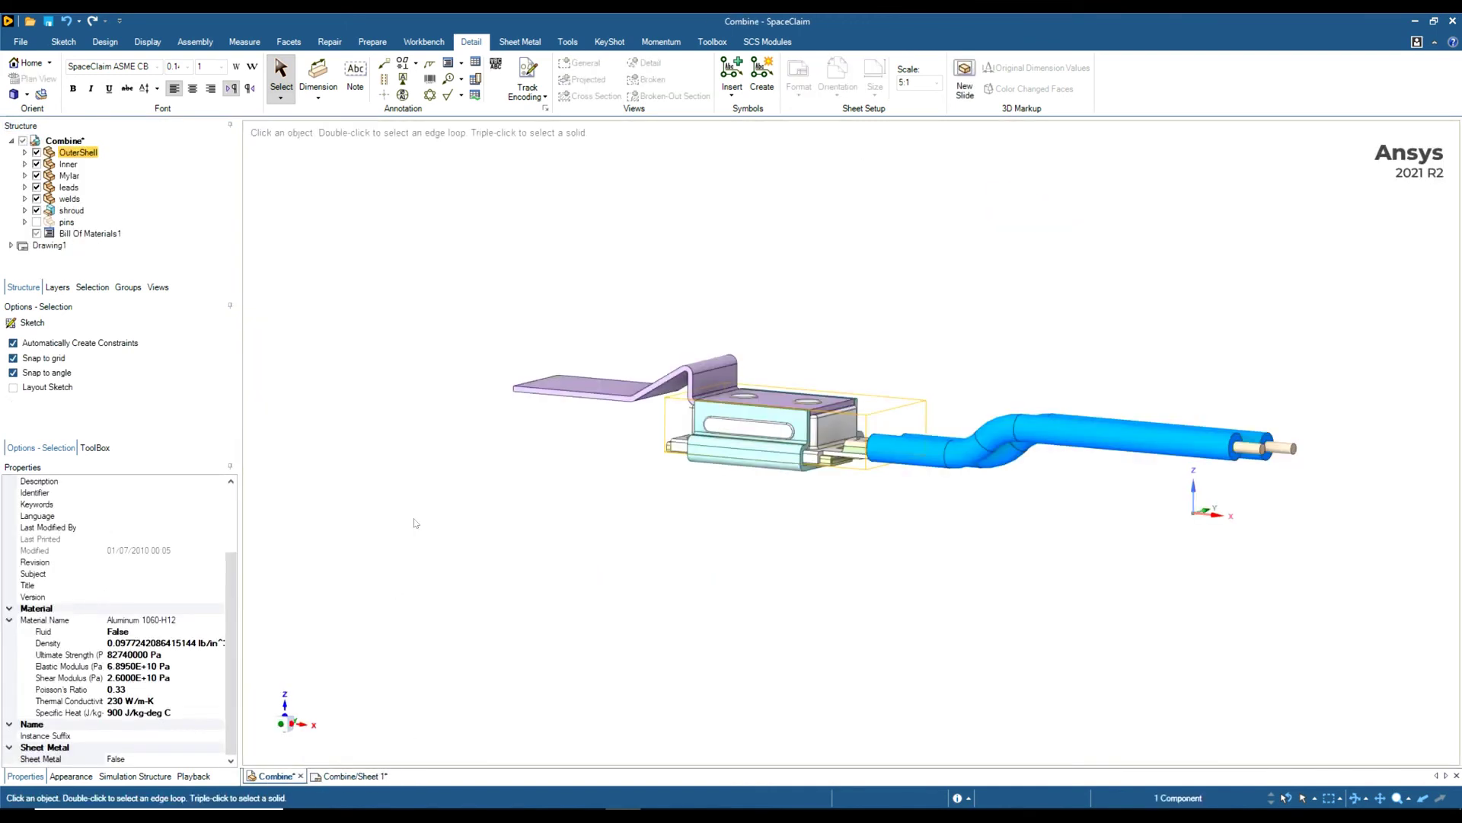
pyautogui.click(67, 187)
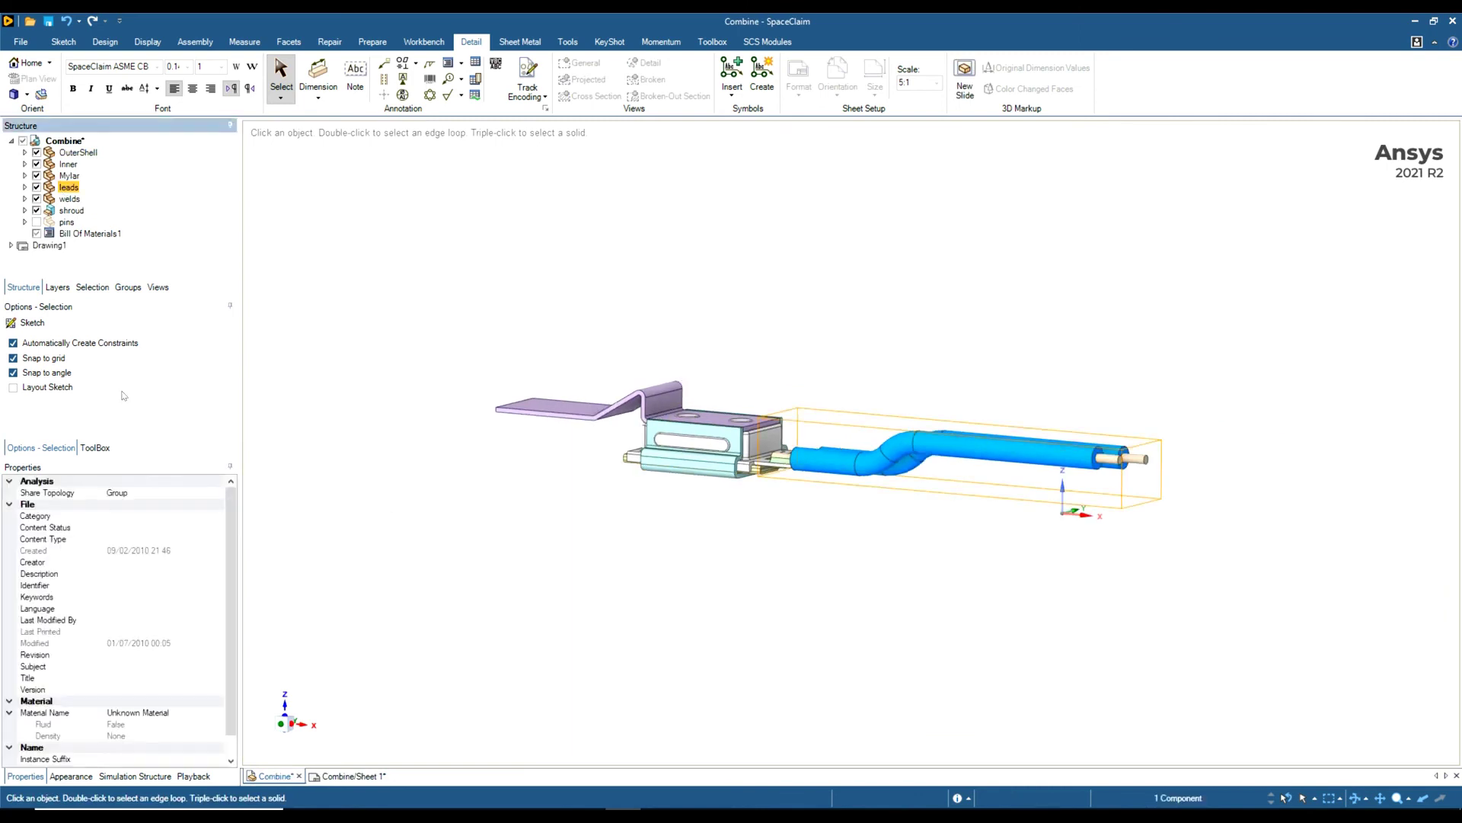
pyautogui.scroll(-1, 235, 567)
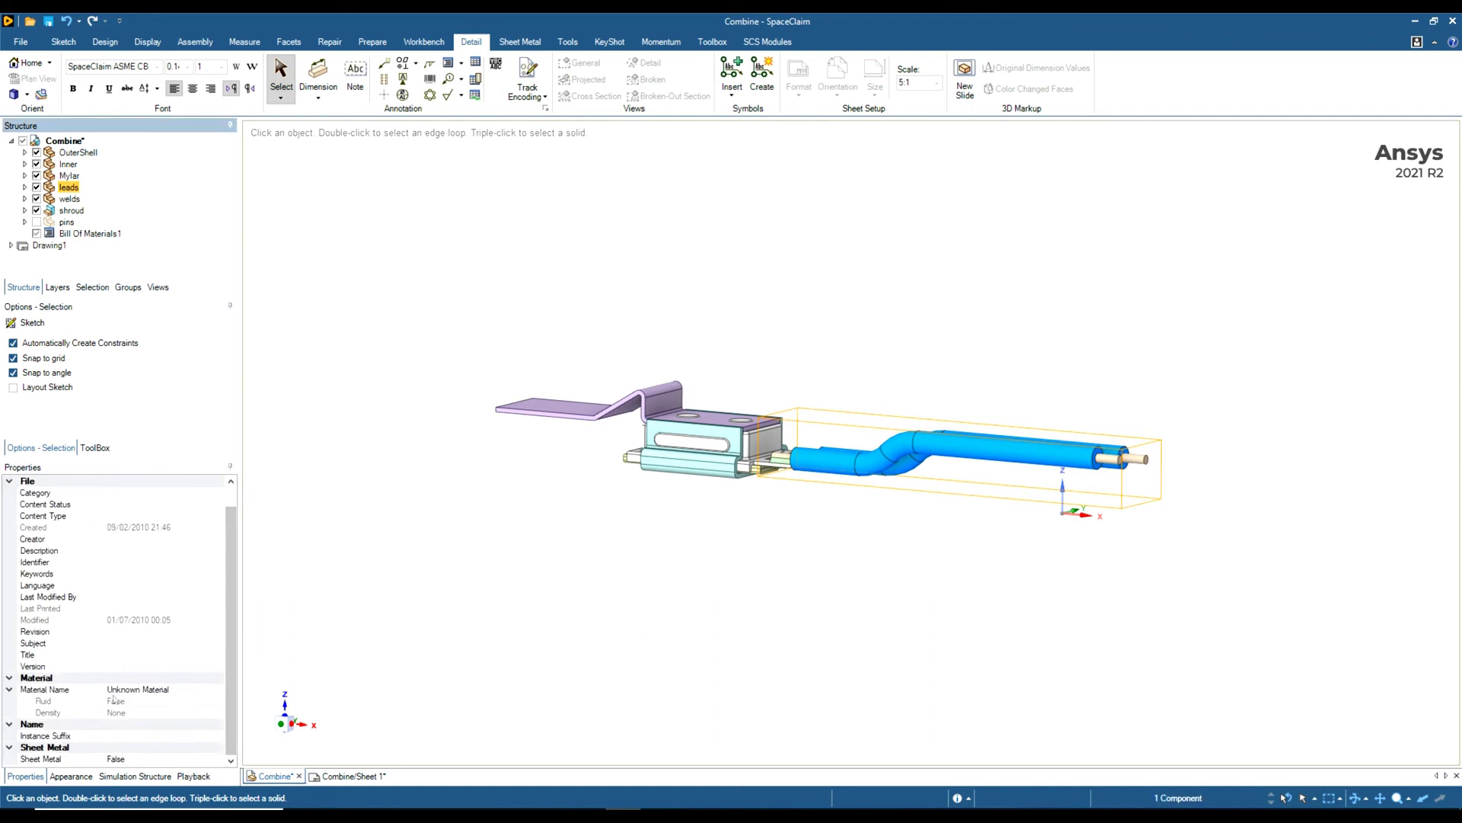
# - Give leads the library material AISI 1045 Steel, cold drawn, 19-32 mm round, as its Material Name
pyautogui.click(208, 690)
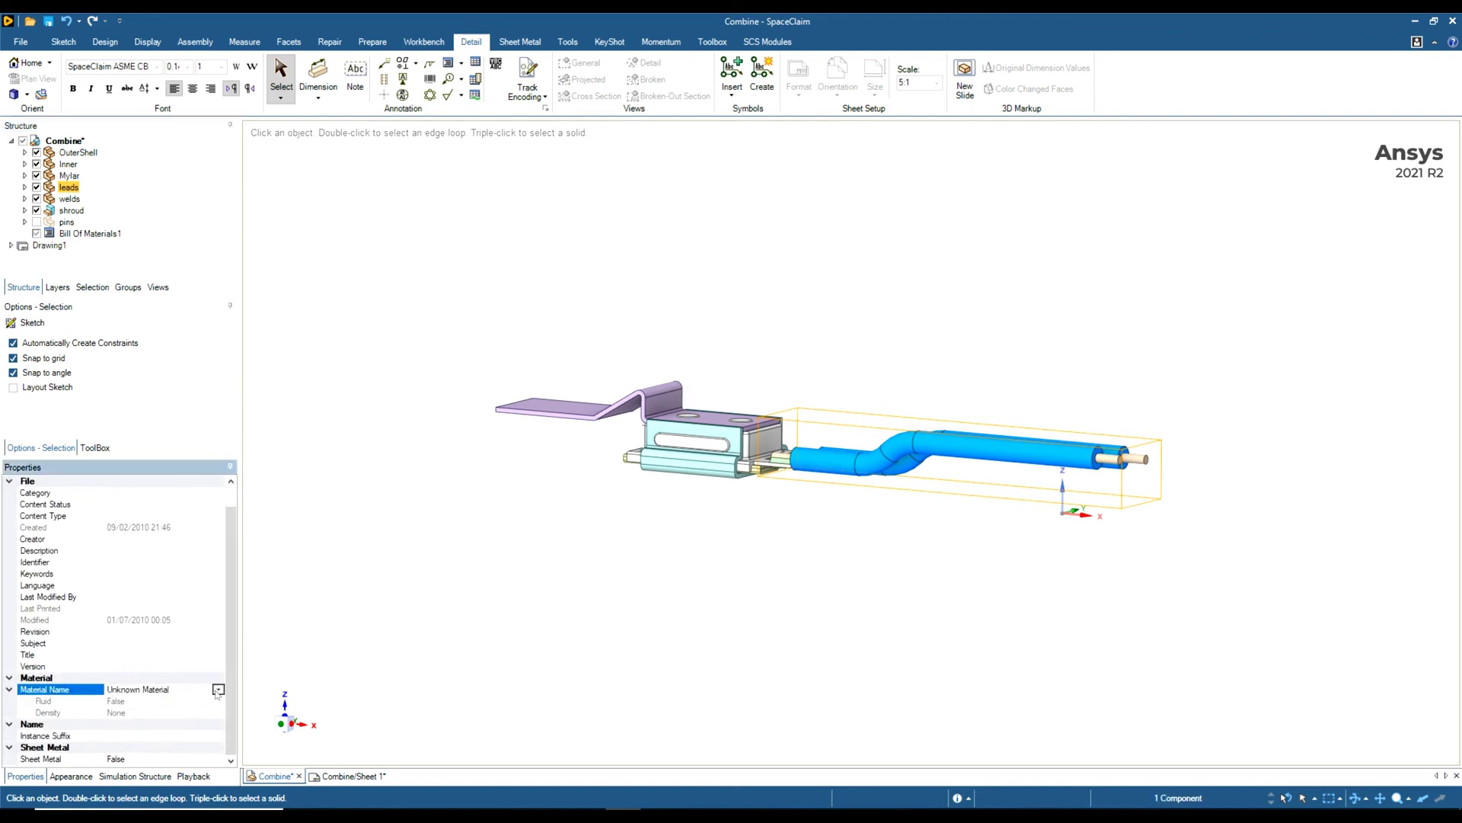
pyautogui.click(218, 690)
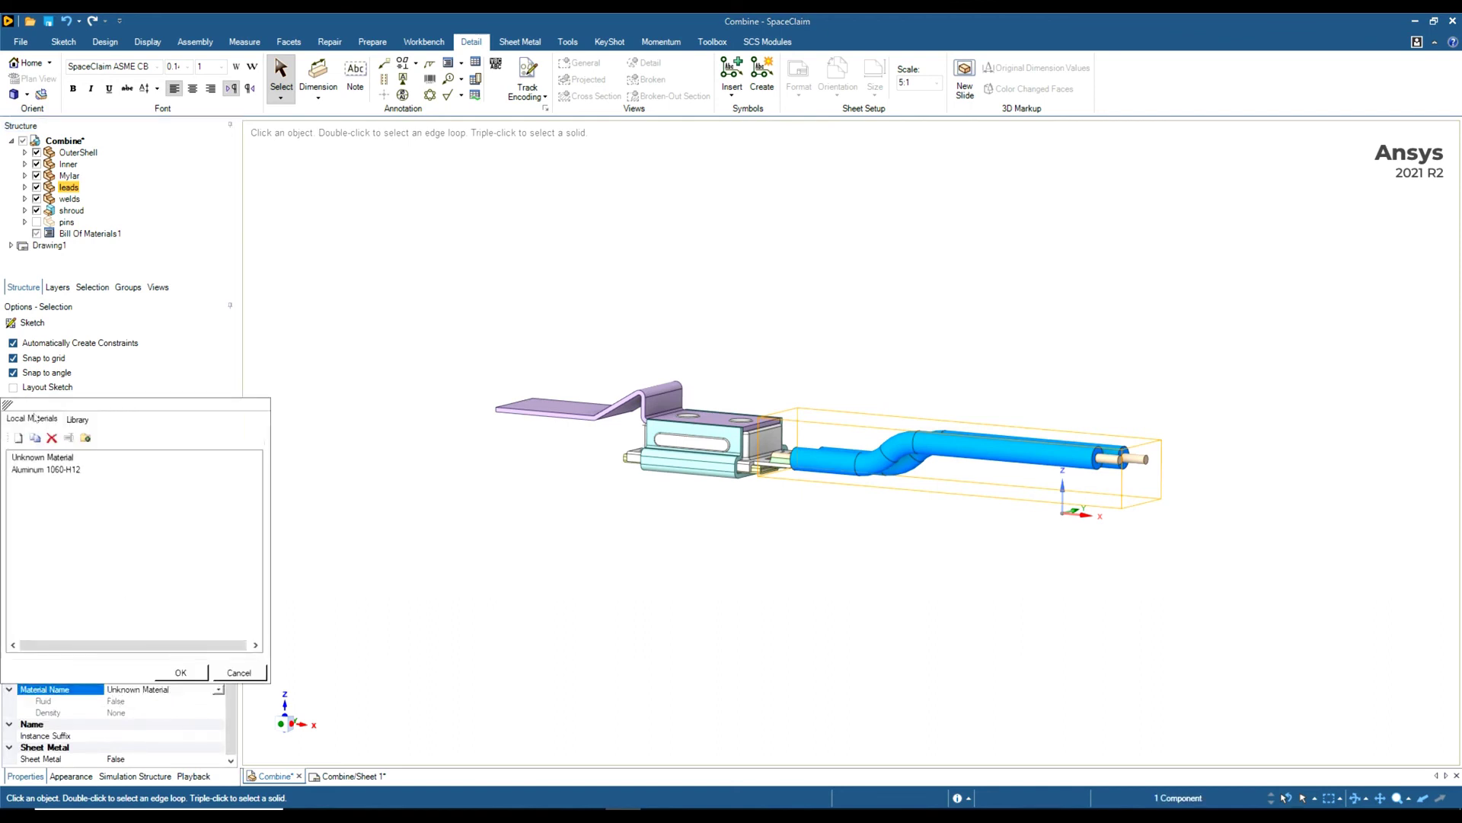
pyautogui.click(77, 419)
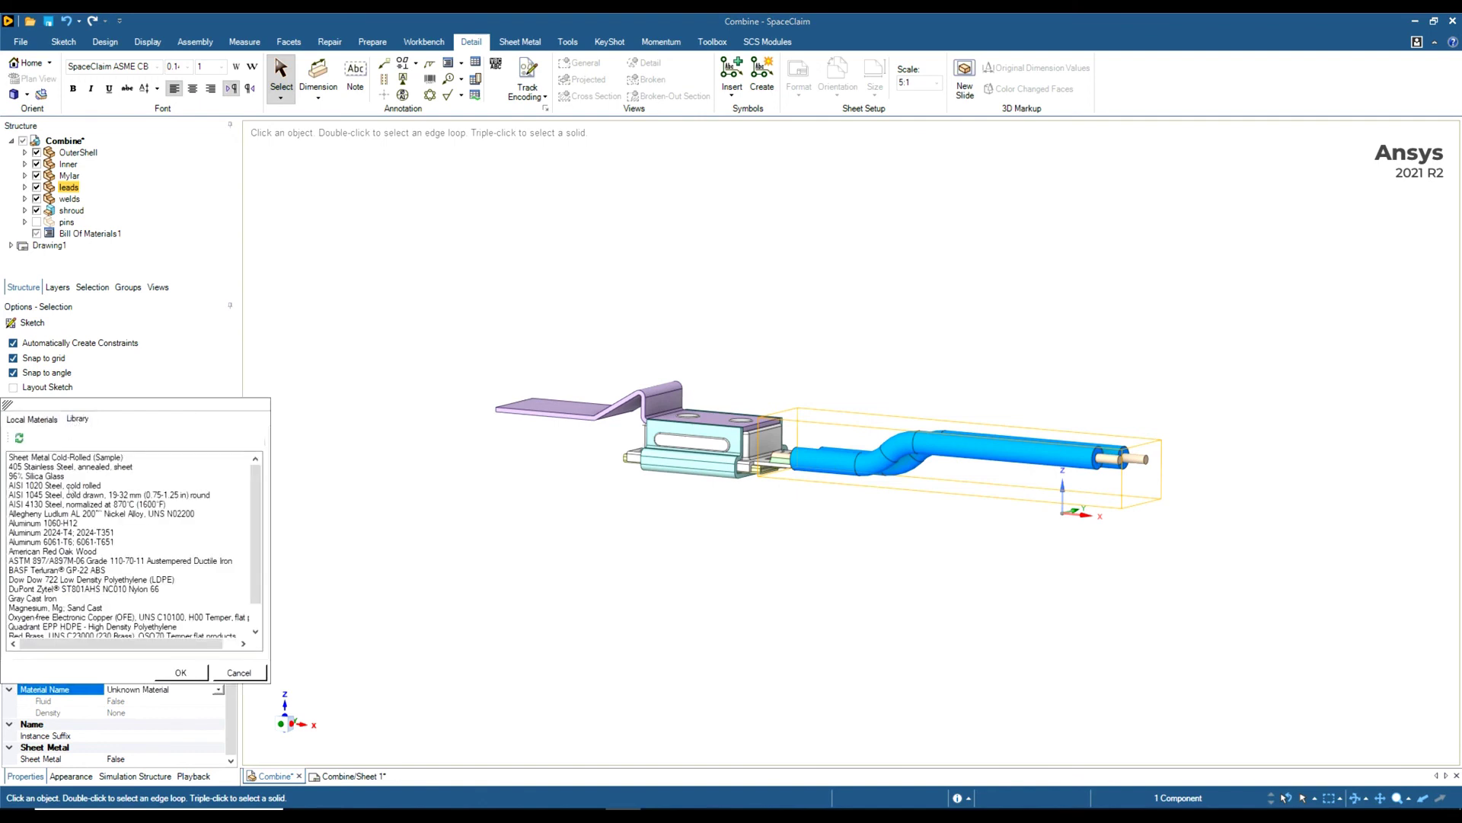
pyautogui.click(69, 495)
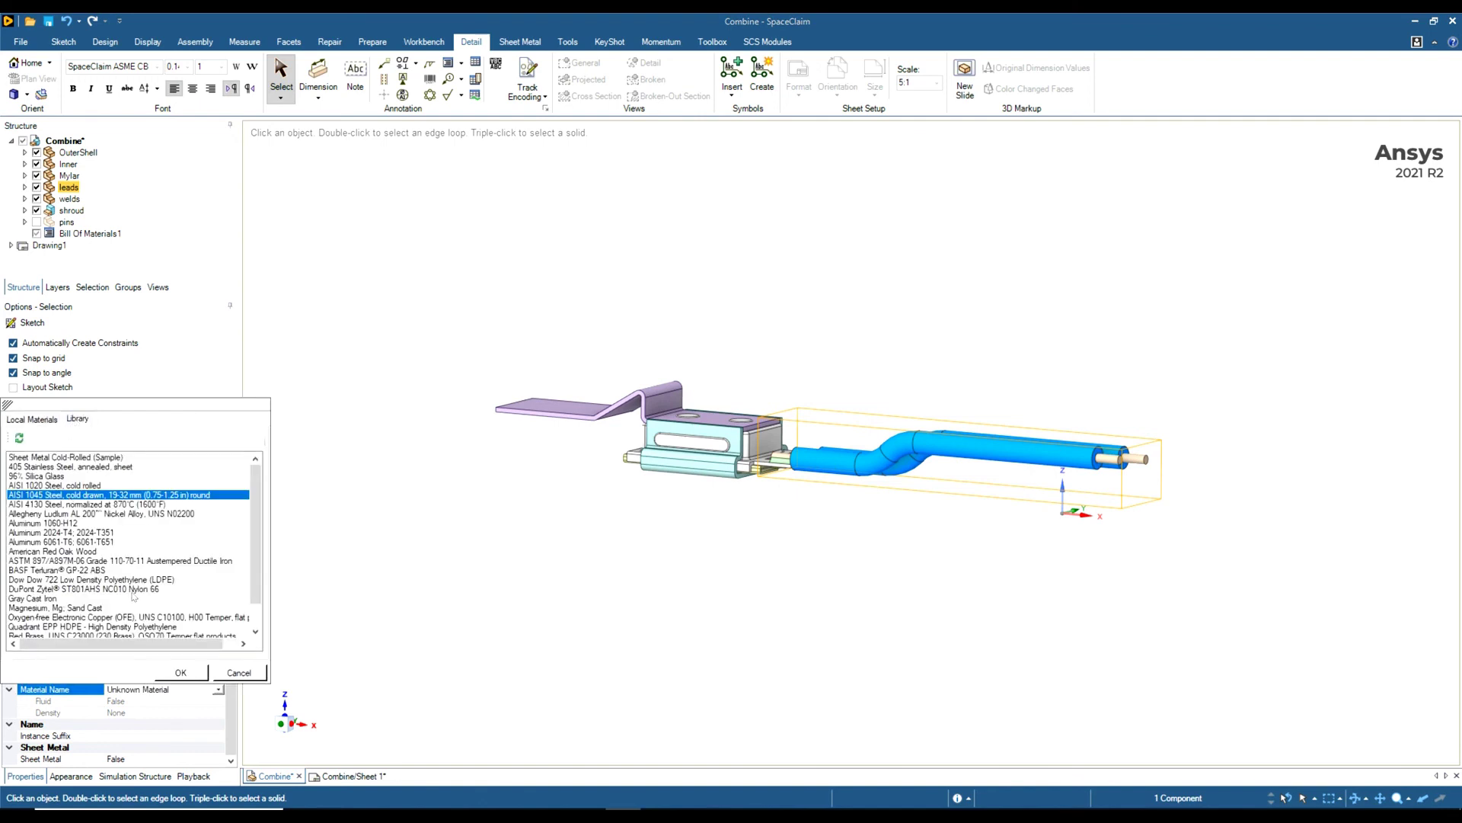
pyautogui.click(179, 673)
pyautogui.click(543, 548)
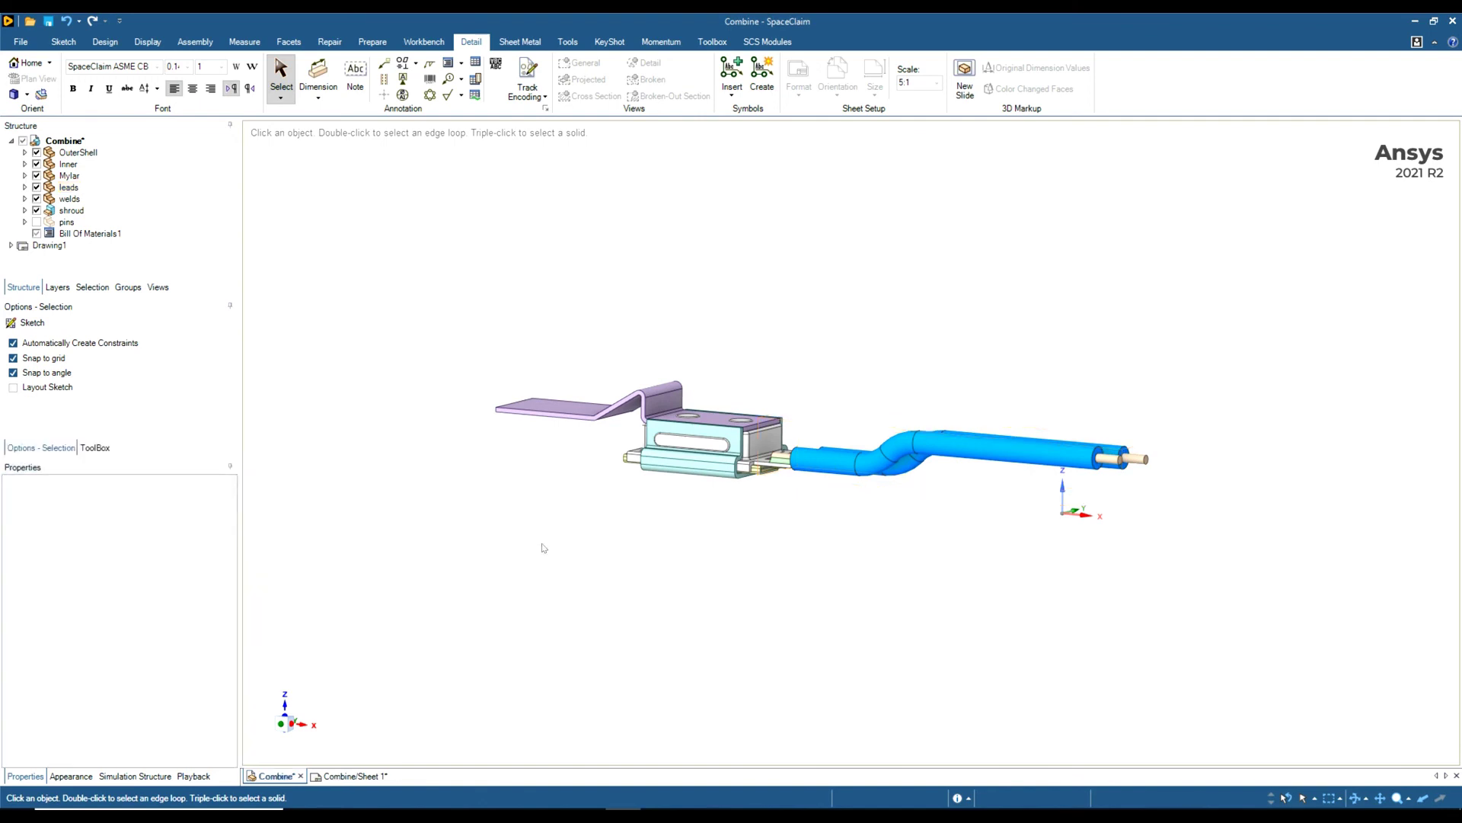
# - On the Combine/Sheet 1 drawing, shift the BOM table left so its Material column fits the border
pyautogui.click(355, 775)
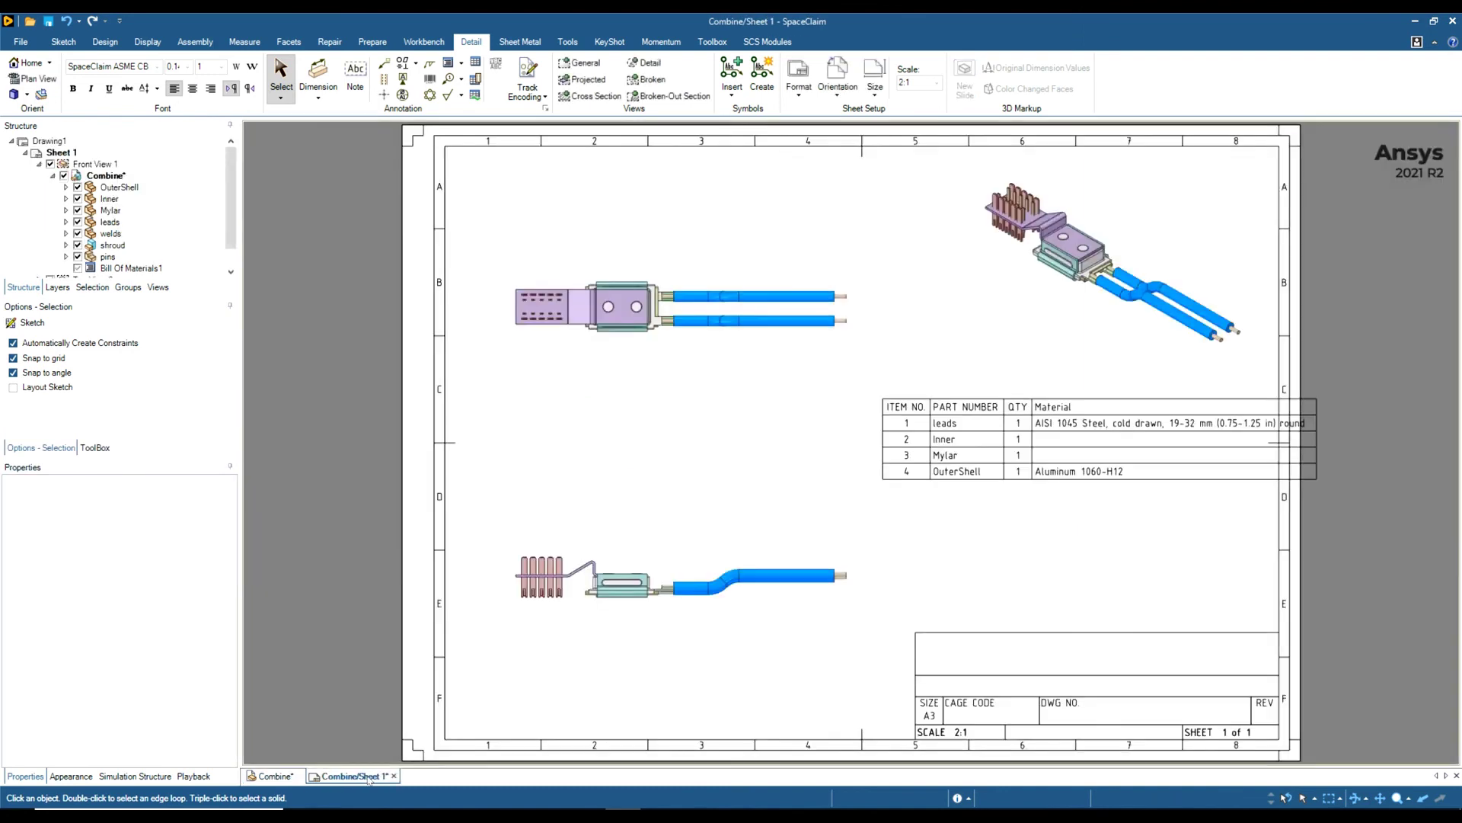
pyautogui.click(1156, 411)
pyautogui.moveTo(1158, 394); pyautogui.dragTo(1099, 392)
pyautogui.click(1073, 535)
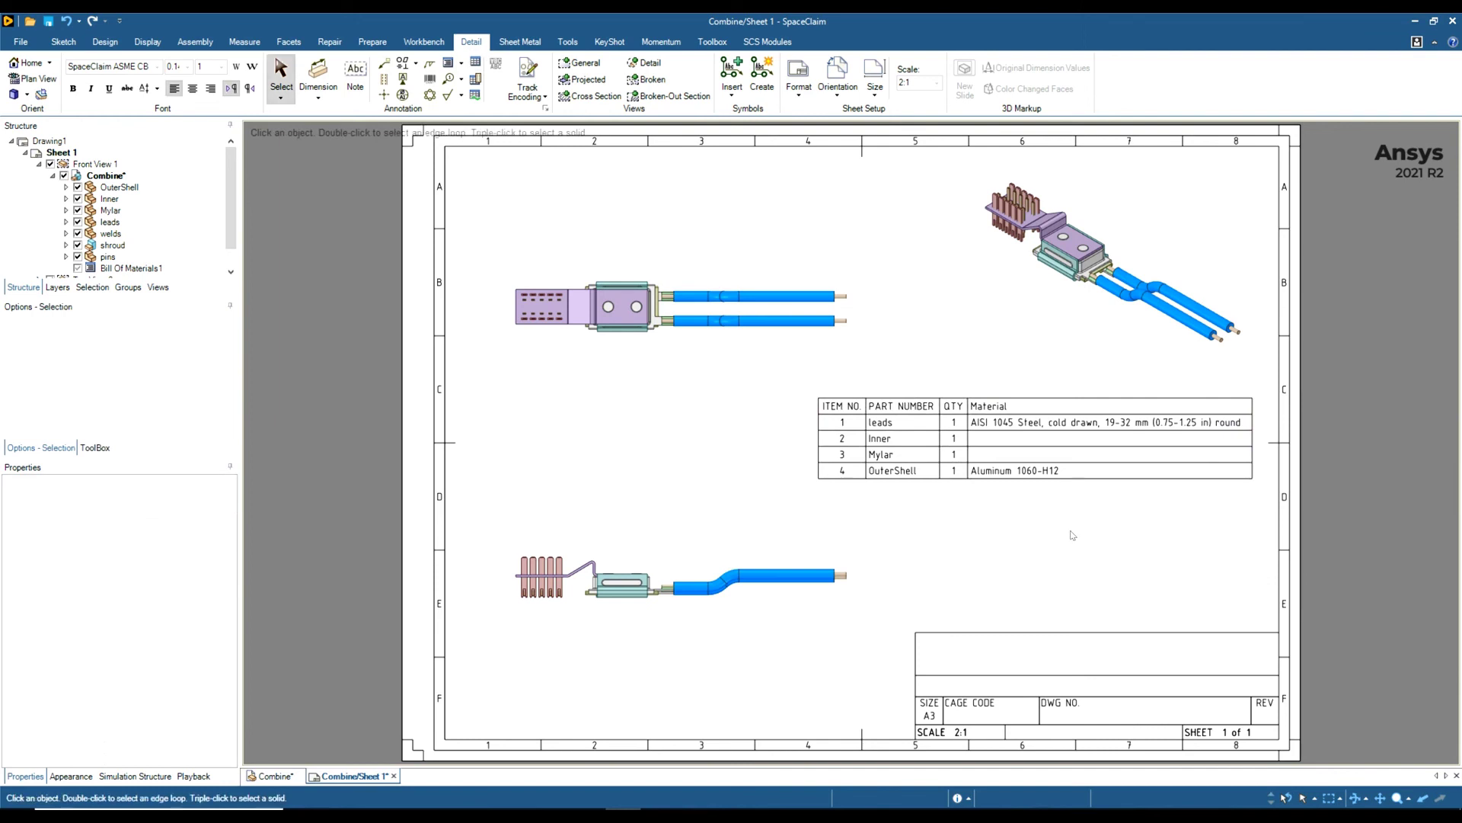